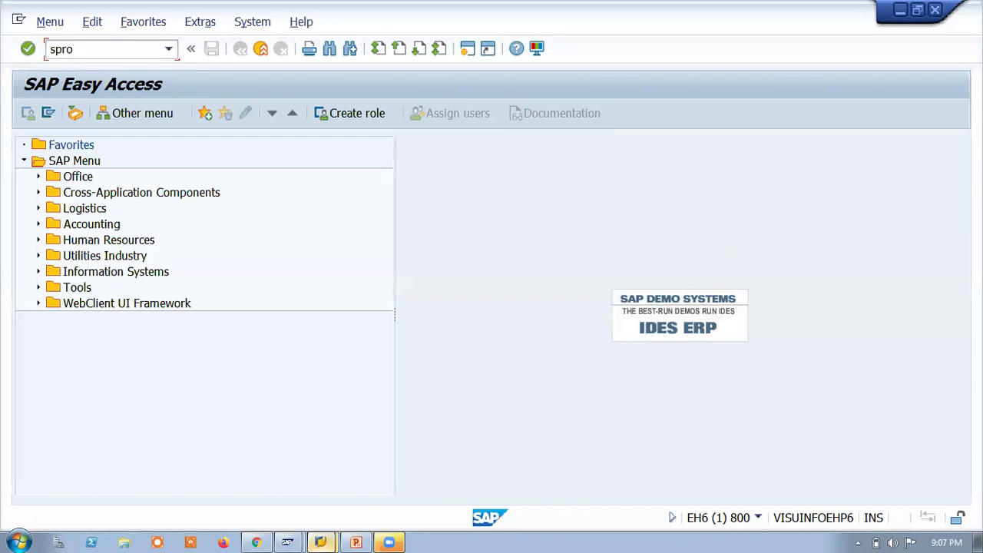
Step: Open the SAP Customizing Implementation Guide with transaction spro and expand the Assignment node under Enterprise Structure
{"action": "key", "text": "Return"}
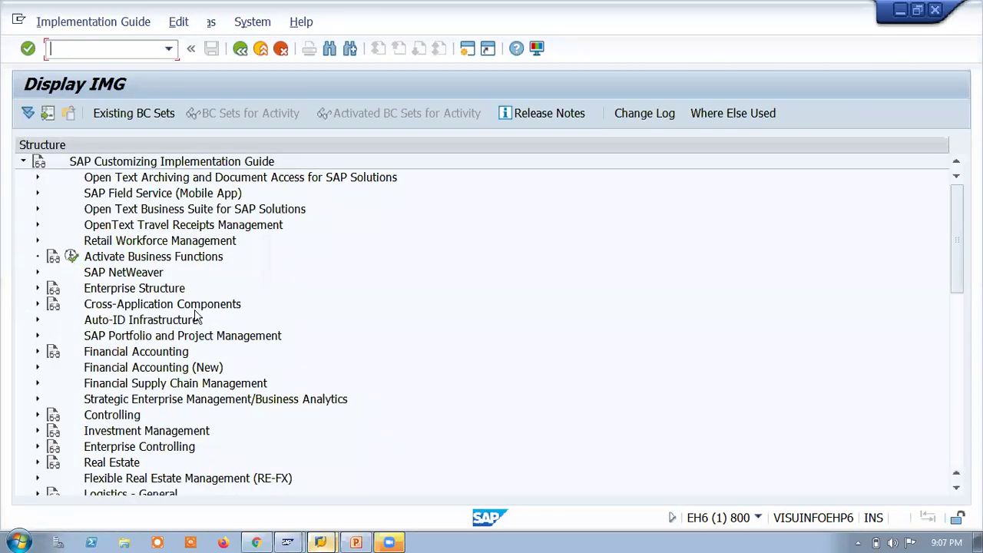
{"action": "left_click", "coordinate": [37, 288]}
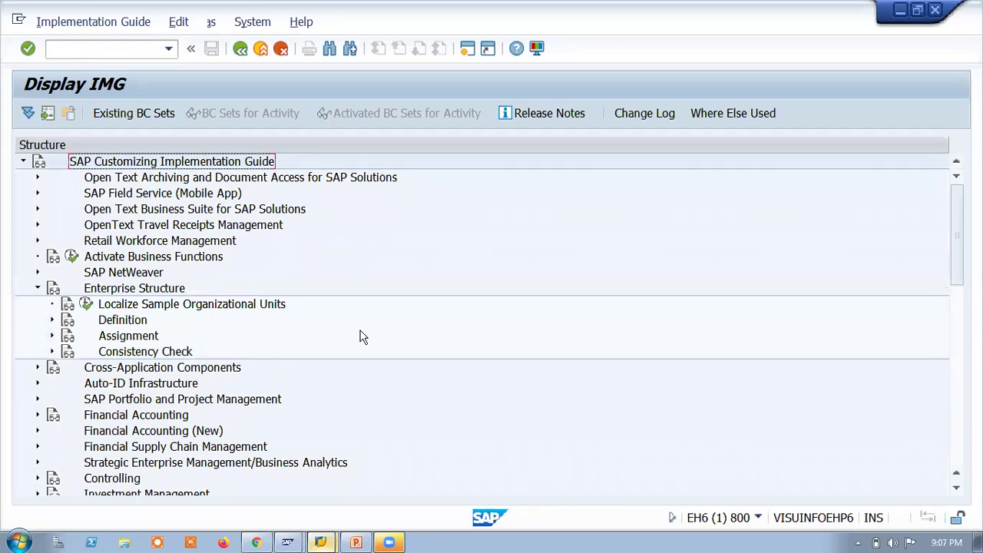
{"action": "left_click", "coordinate": [52, 319]}
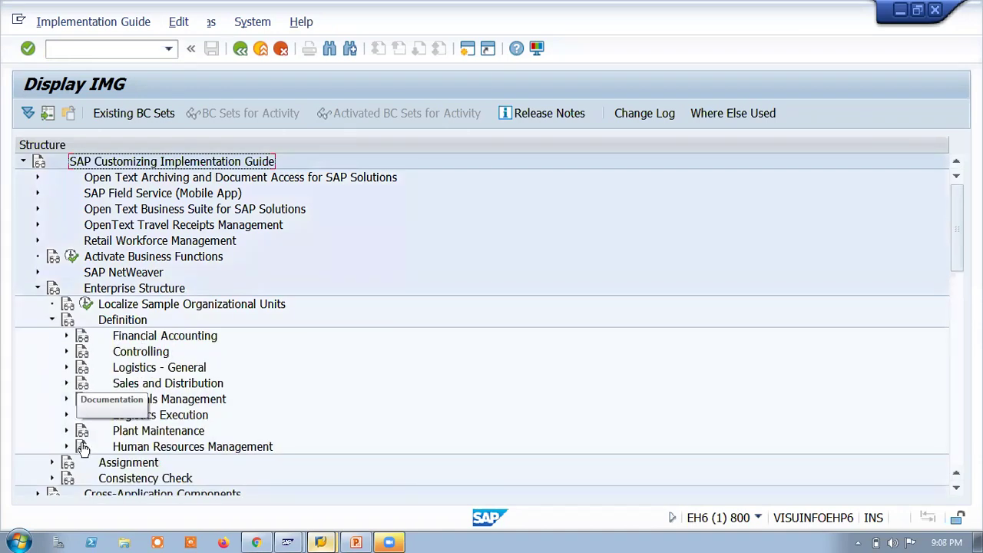
{"action": "left_click", "coordinate": [52, 319]}
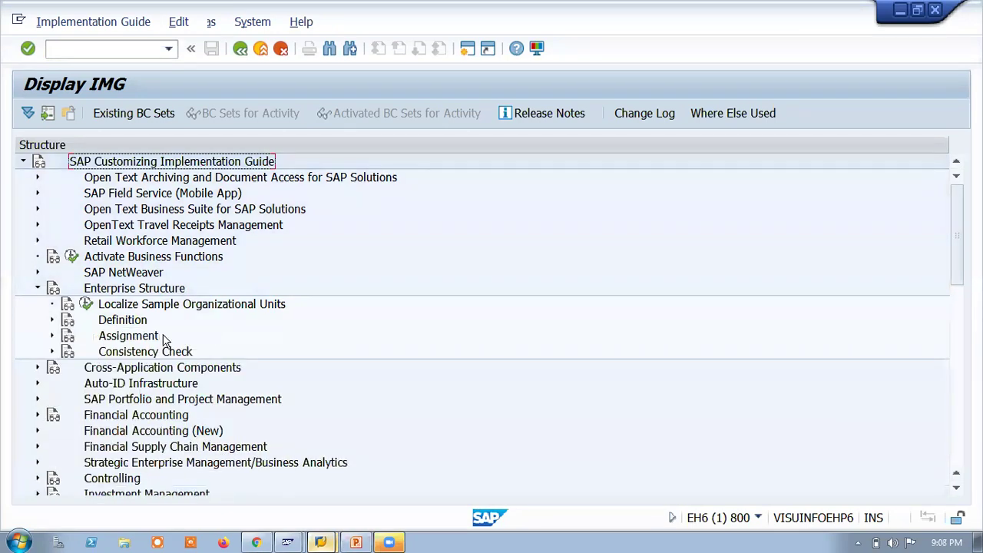
{"action": "left_click", "coordinate": [52, 336]}
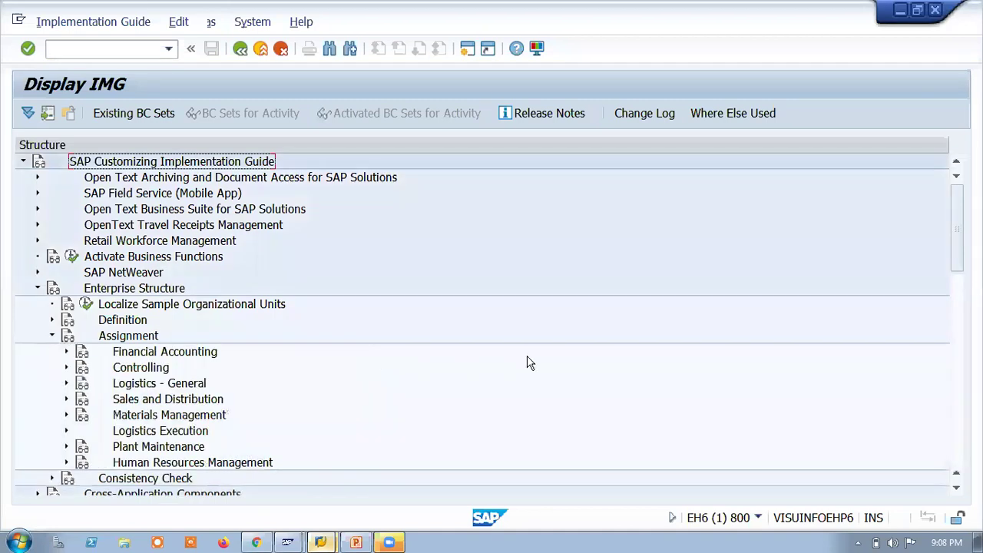
{"action": "scroll", "coordinate": [507, 357], "scroll_direction": "down", "scroll_amount": 1}
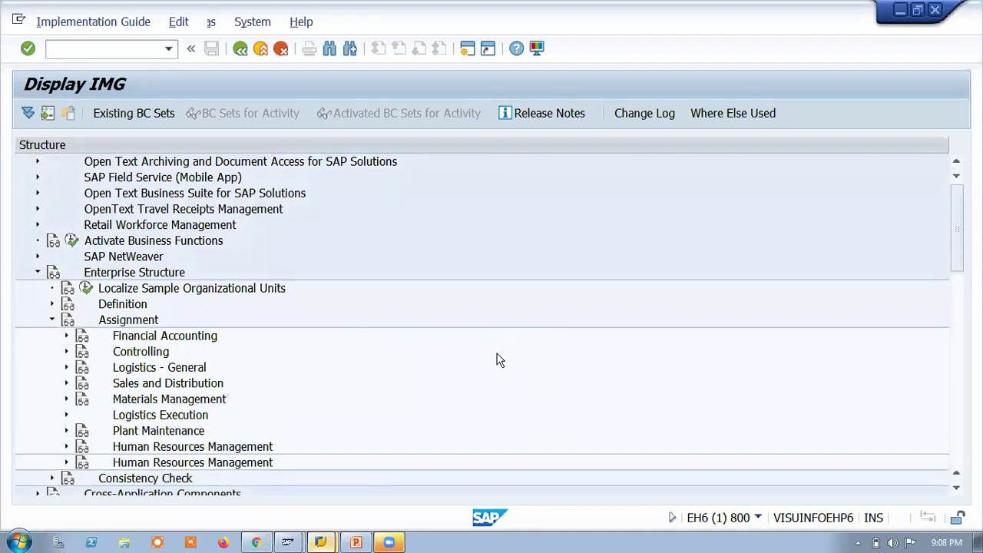
Step: Switch to Windows Explorer and open the sap mm3 presentation from the Downloads folder
{"action": "left_click", "coordinate": [125, 542]}
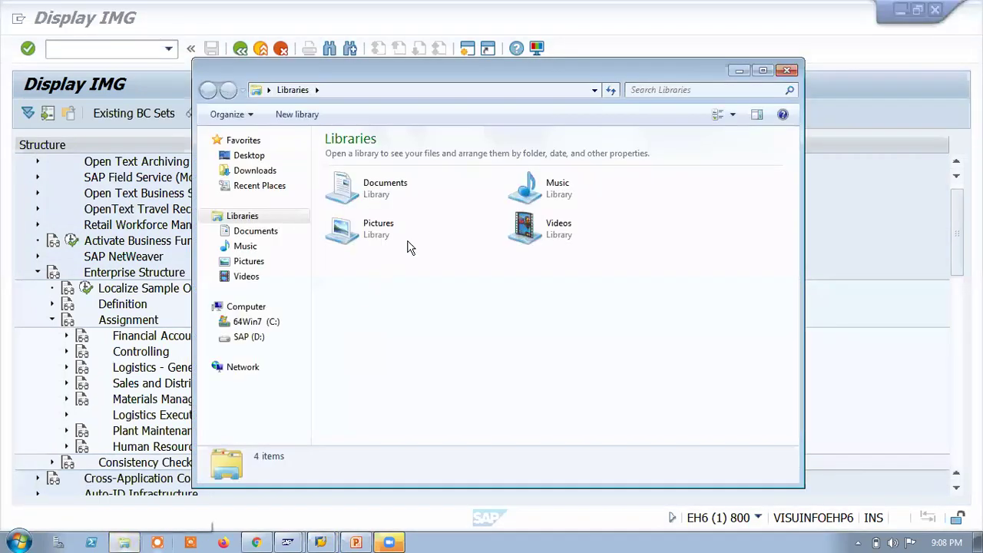
{"action": "left_click", "coordinate": [247, 171]}
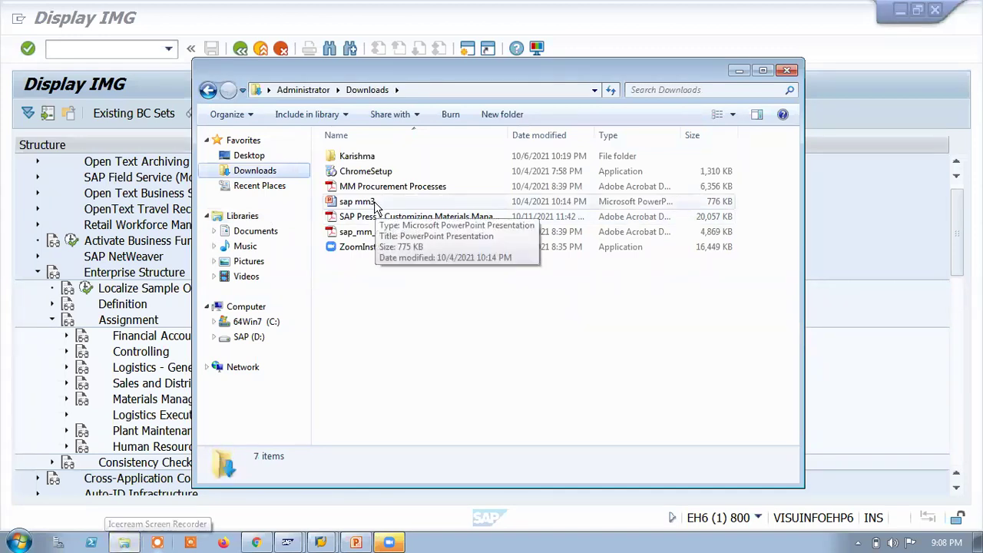
{"action": "left_click", "coordinate": [376, 203]}
{"action": "double_click", "coordinate": [375, 203]}
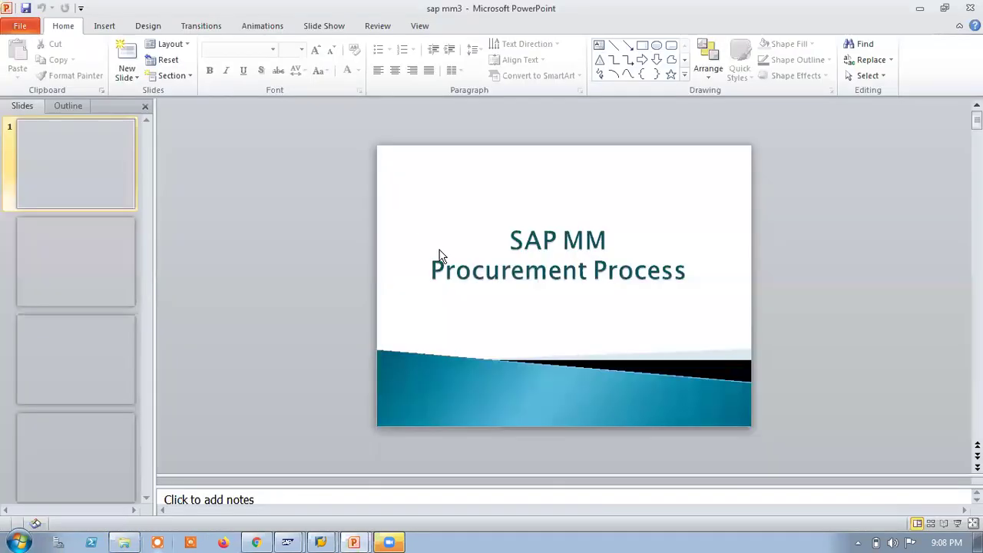
Step: Show slide 16 with the client-to-storage-location hierarchy as a slide show, then put the presentation and the Downloads folder away
{"action": "scroll", "coordinate": [112, 367], "scroll_direction": "down", "scroll_amount": 5}
{"action": "scroll", "coordinate": [112, 367], "scroll_direction": "down", "scroll_amount": 10}
{"action": "left_click", "coordinate": [106, 364]}
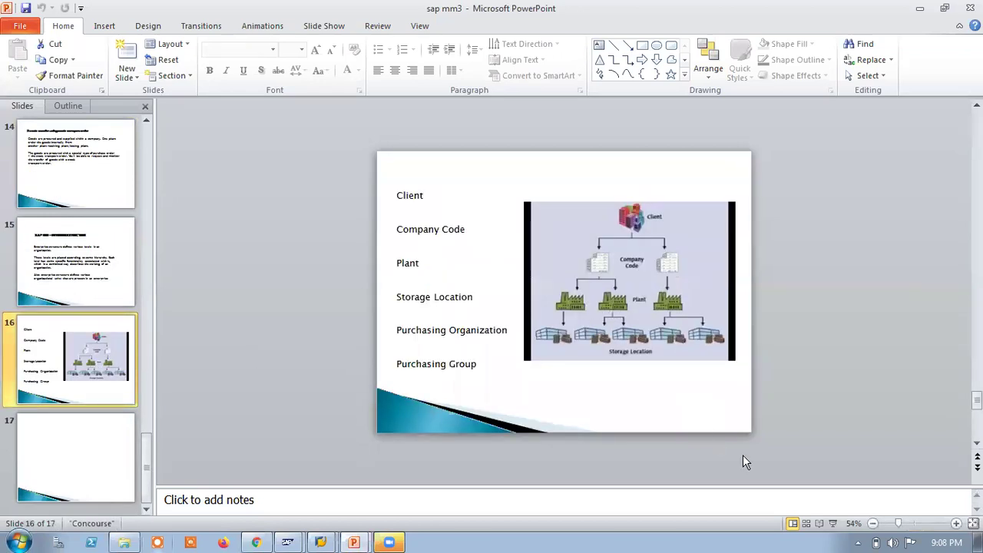
{"action": "left_click", "coordinate": [831, 524]}
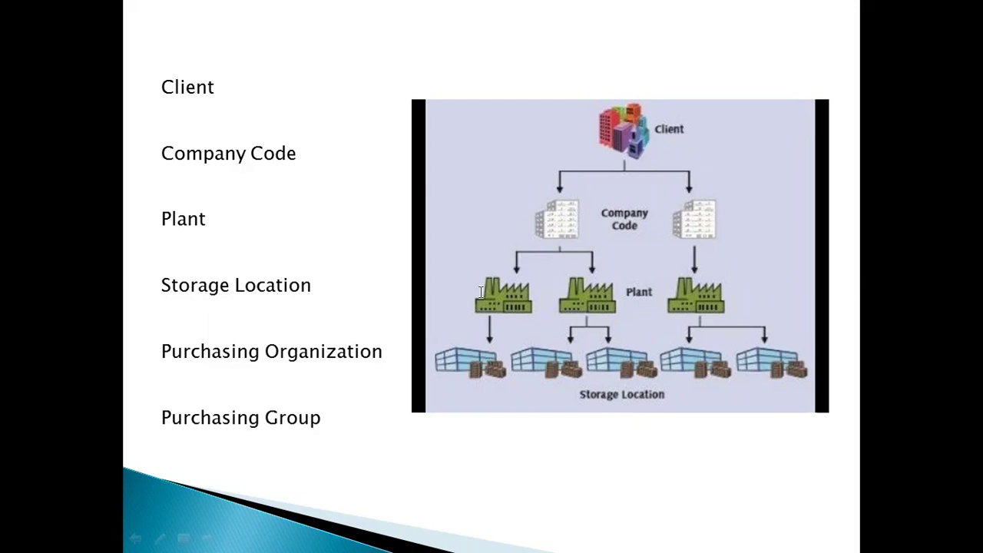
{"action": "key", "text": "Escape"}
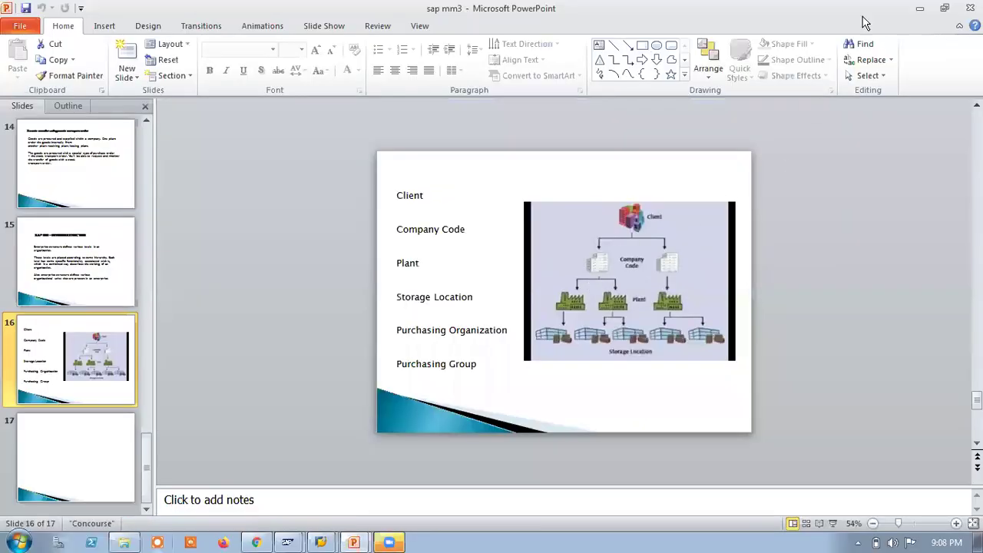
{"action": "left_click", "coordinate": [919, 8]}
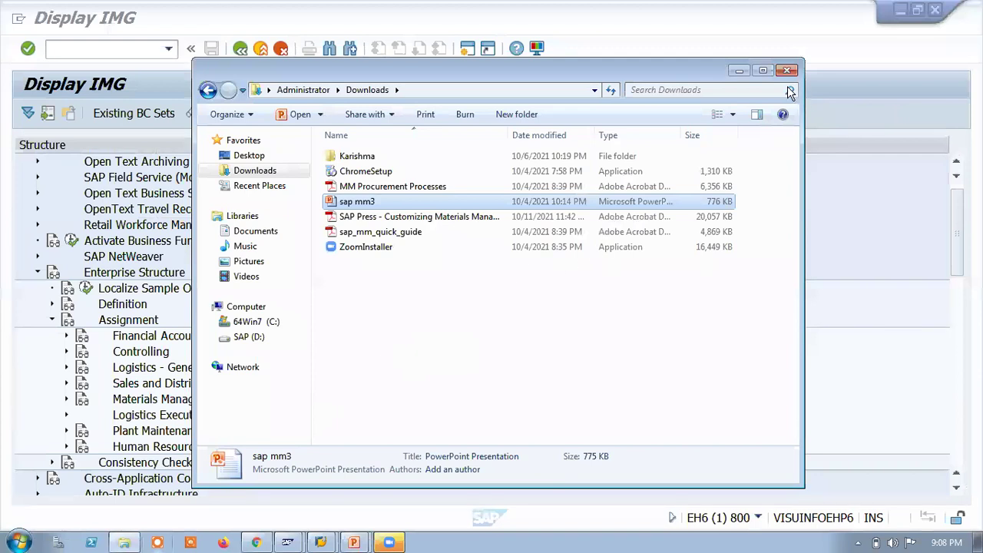
{"action": "left_click", "coordinate": [787, 70]}
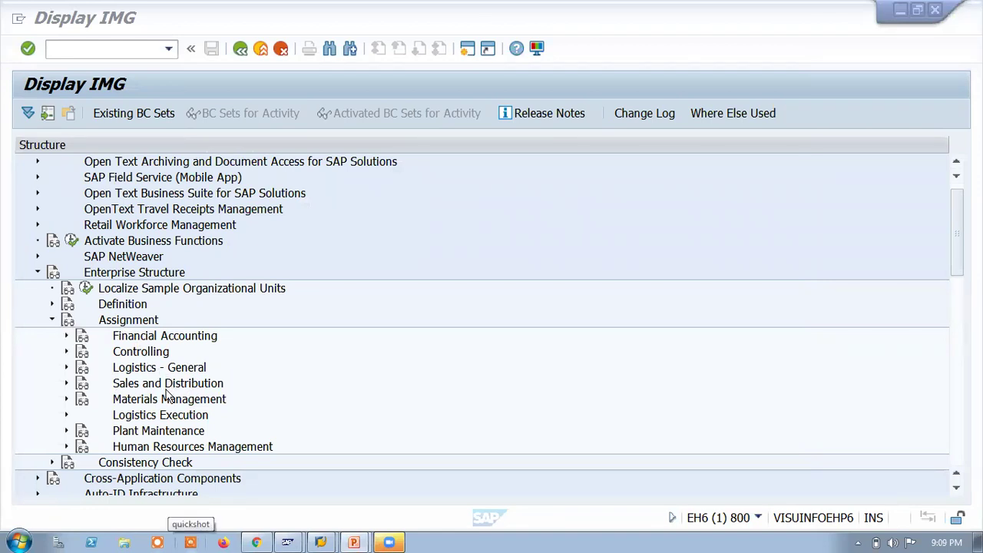
Step: Examine the assignment activities under Materials Management and Logistics - General, collapsing each node after viewing
{"action": "left_click", "coordinate": [125, 404]}
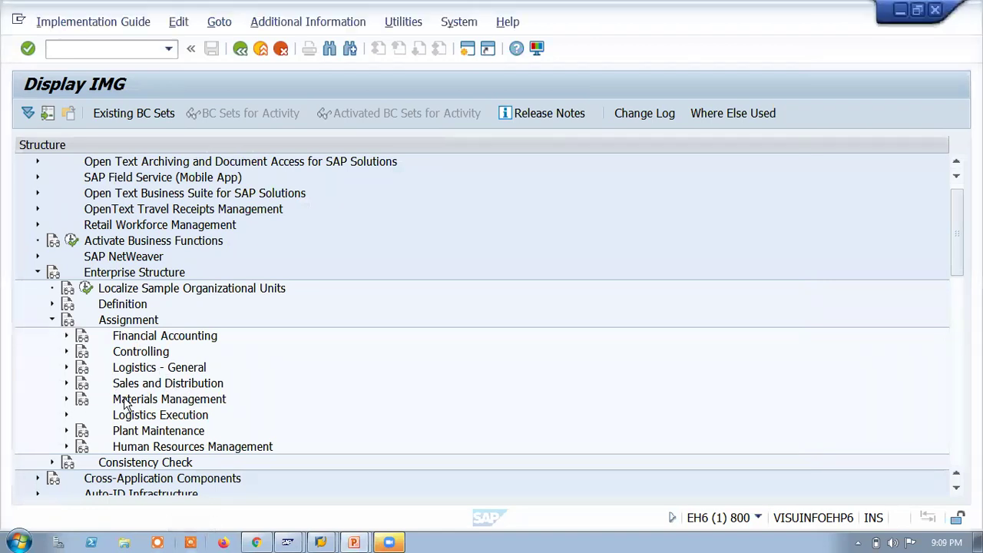
{"action": "double_click", "coordinate": [319, 410]}
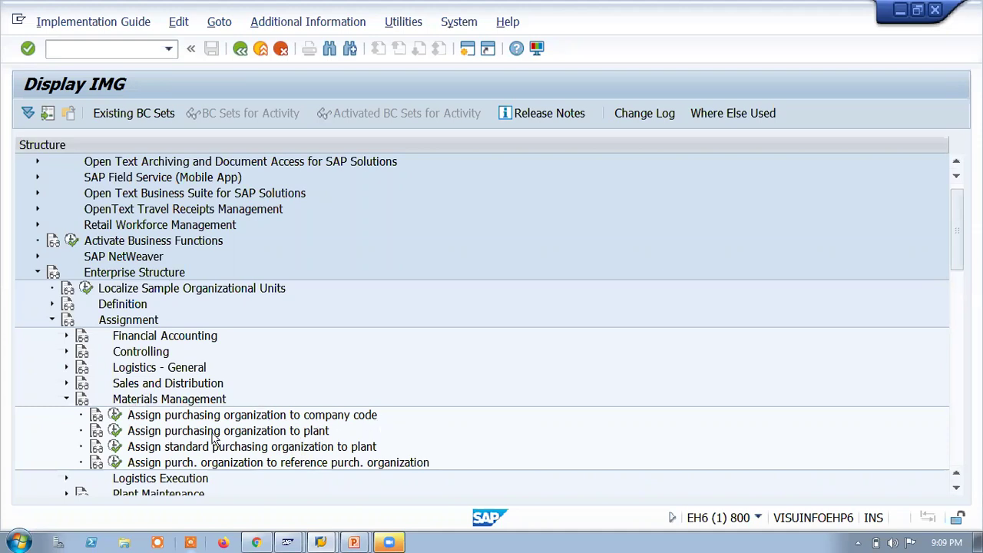
{"action": "left_click", "coordinate": [67, 399]}
{"action": "left_click", "coordinate": [66, 369]}
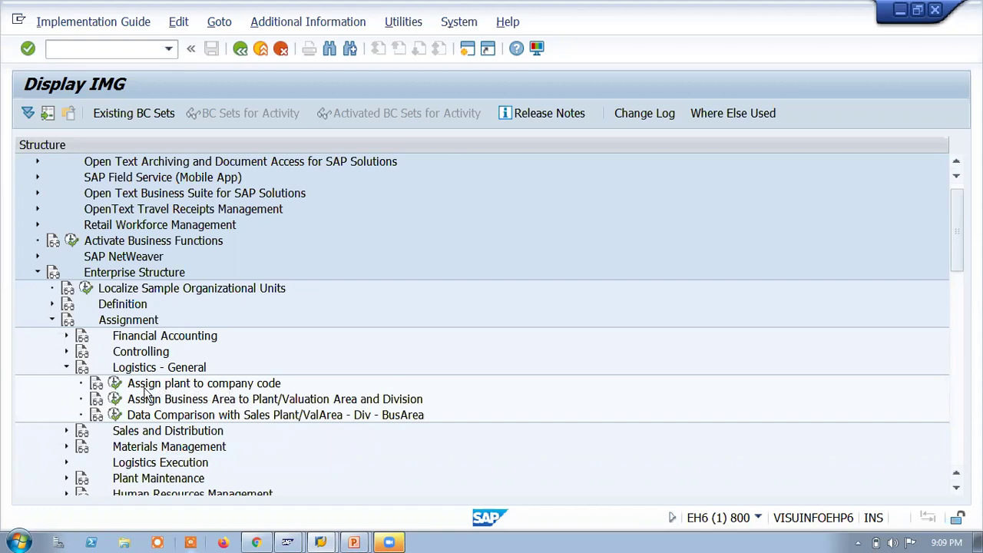
{"action": "left_click", "coordinate": [66, 367]}
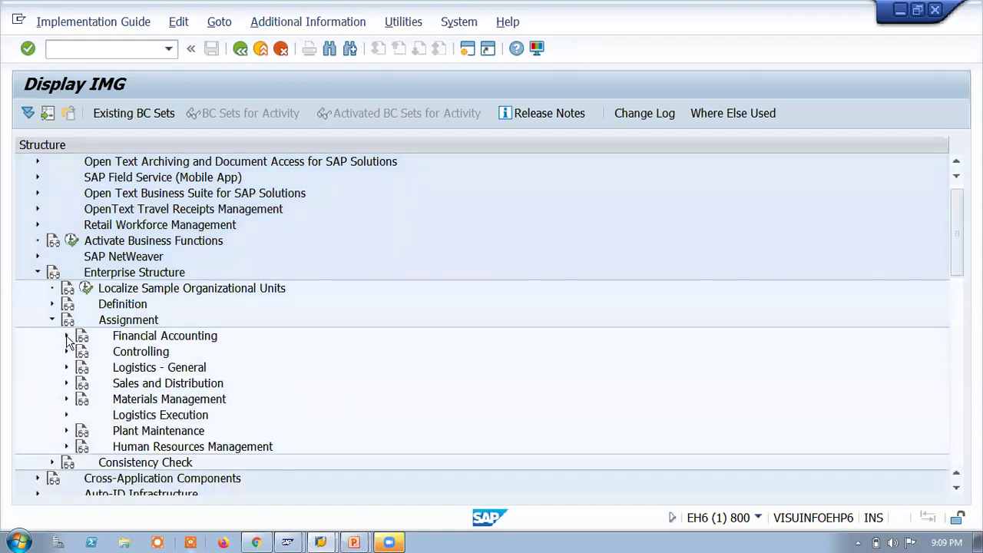
Step: Open Assign company code to company under Financial Accounting and check which company is assigned to company code TM01
{"action": "left_click", "coordinate": [66, 336]}
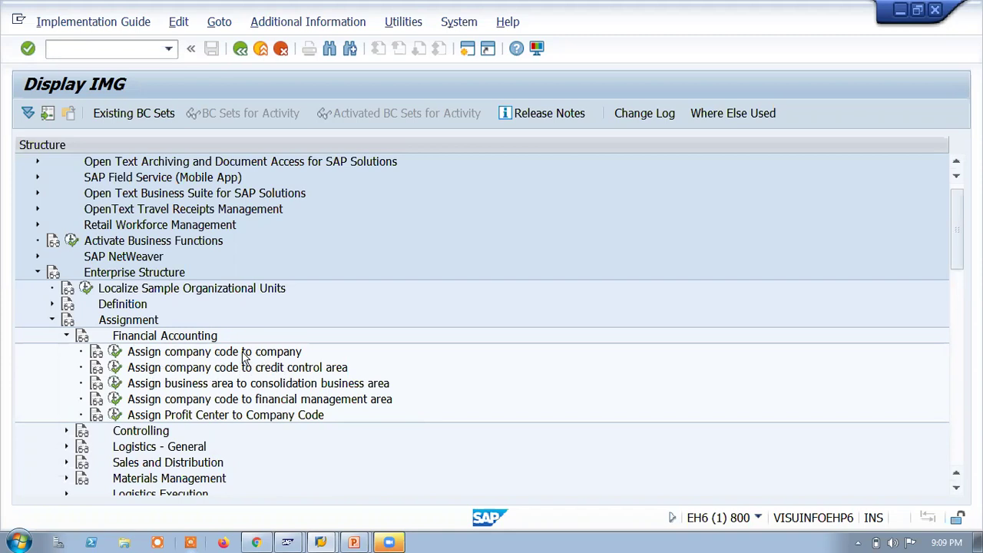
{"action": "left_click", "coordinate": [114, 352]}
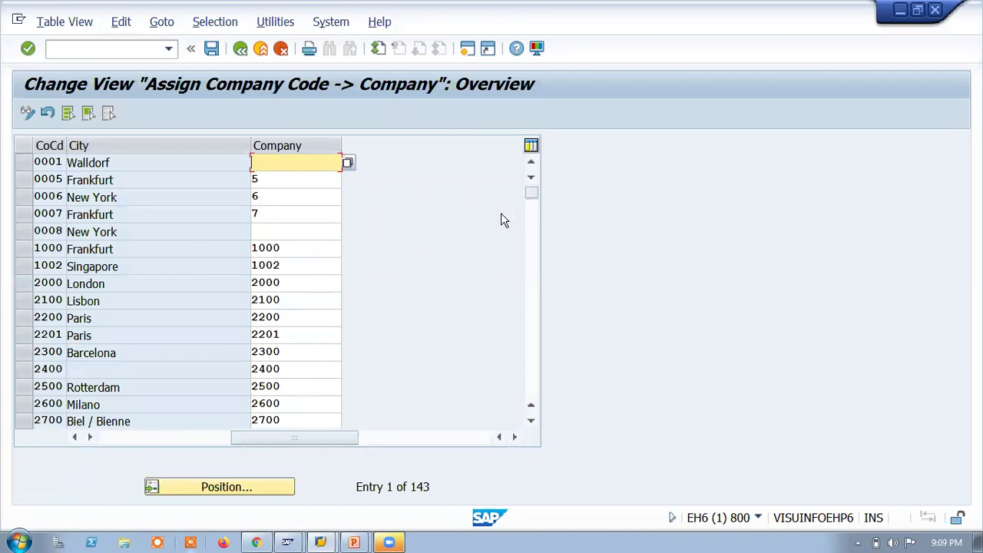
{"action": "left_click_drag", "start_coordinate": [528, 201], "coordinate": [524, 373]}
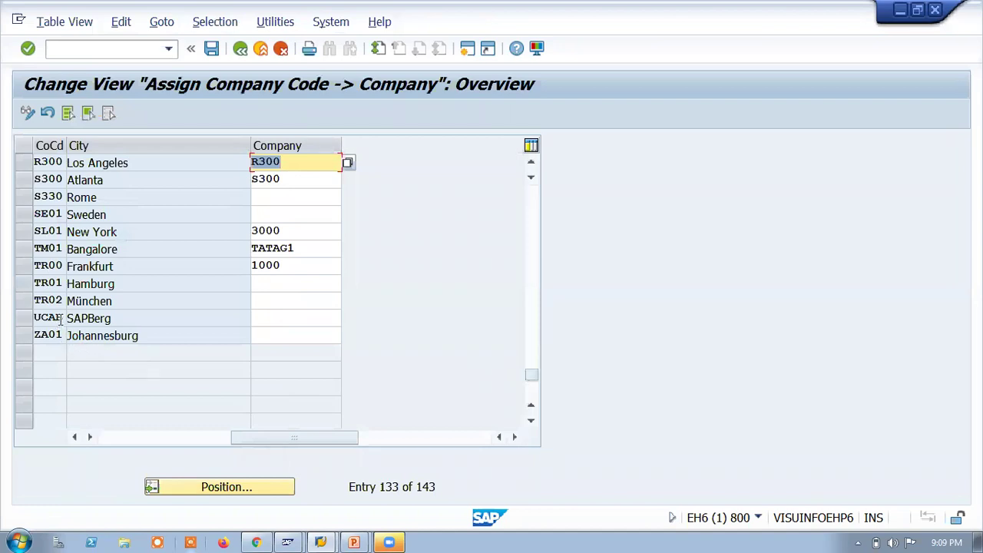
{"action": "left_click", "coordinate": [54, 249]}
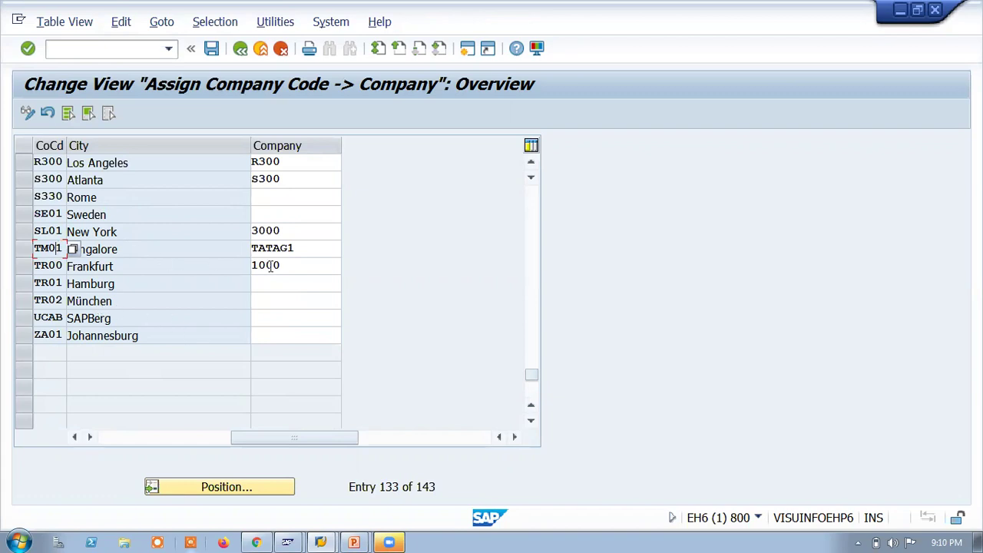
{"action": "key", "text": "Tab"}
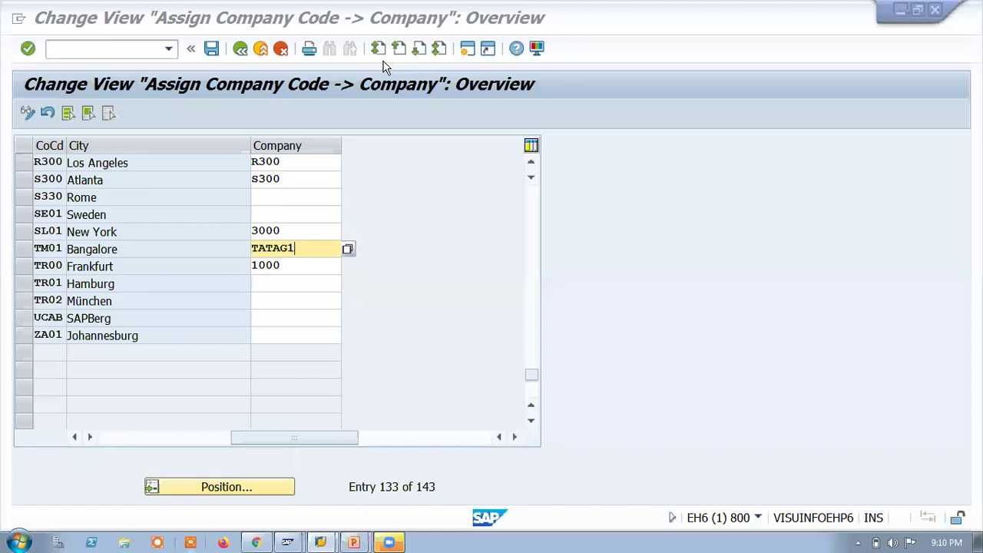
{"action": "key", "text": "Return"}
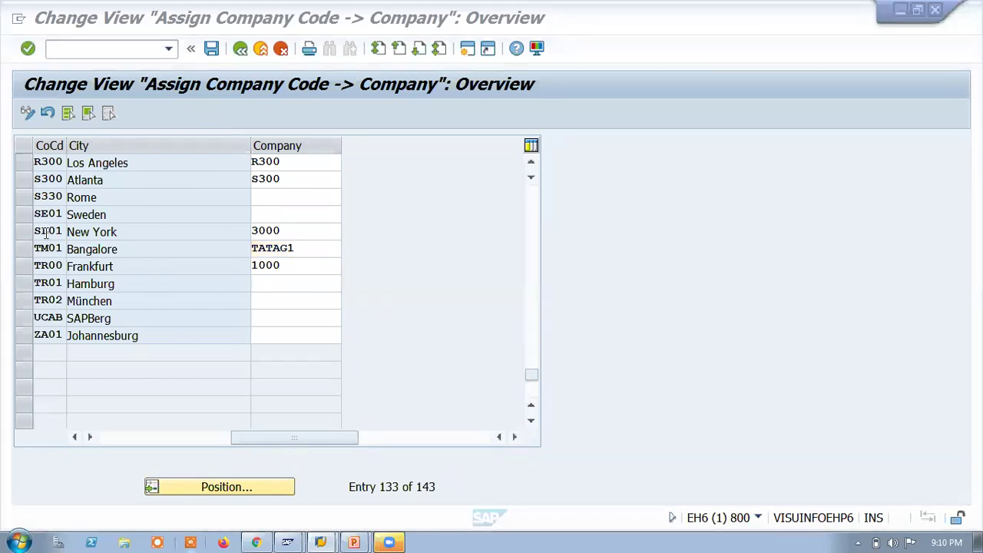
{"action": "double_click", "coordinate": [305, 247]}
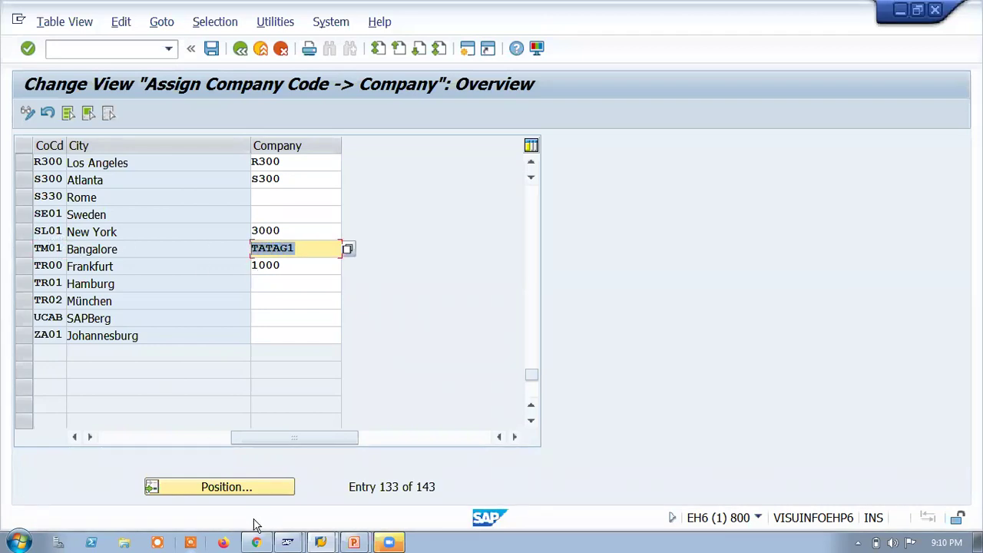
Step: Minimize SAP, open New Microsoft Word Document from the desktop in Word, load its recovered version and dismiss Document Recovery
{"action": "left_click", "coordinate": [898, 14]}
{"action": "double_click", "coordinate": [182, 279]}
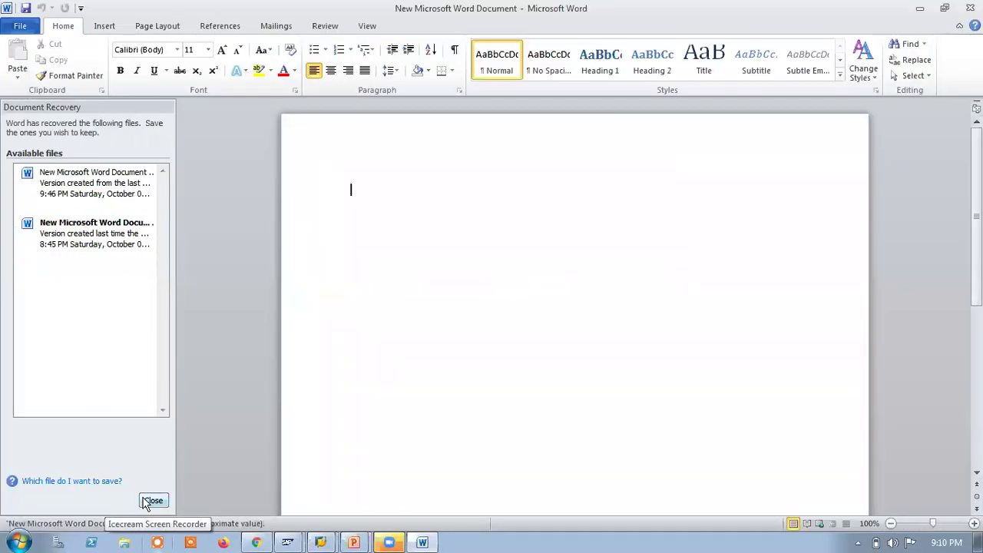
{"action": "left_click", "coordinate": [112, 259]}
{"action": "left_click", "coordinate": [151, 499]}
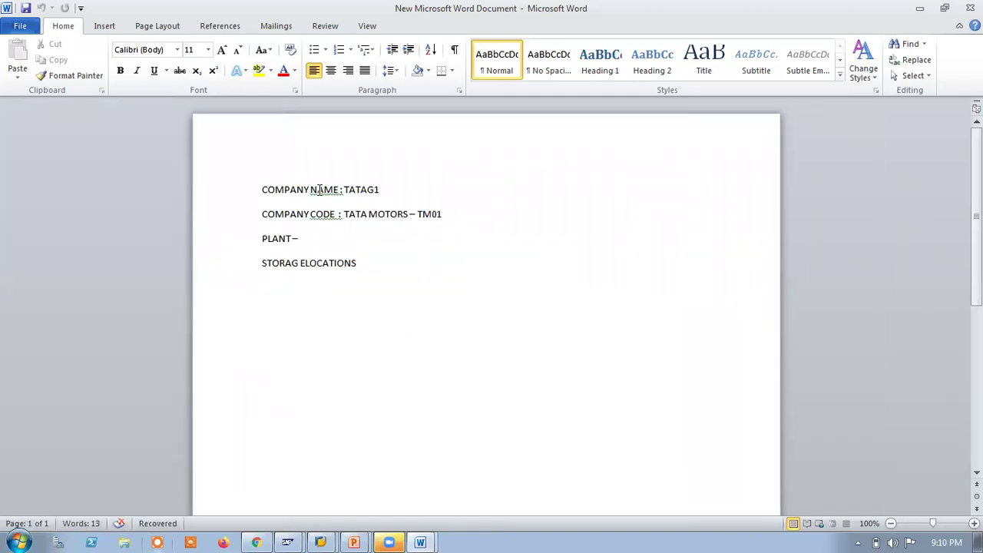
Step: Review the company name, company code, plant and storage location lines in the document
{"action": "left_click_drag", "start_coordinate": [390, 189], "coordinate": [345, 189]}
{"action": "left_click", "coordinate": [307, 214]}
{"action": "left_click_drag", "start_coordinate": [449, 217], "coordinate": [417, 216]}
{"action": "left_click", "coordinate": [315, 239]}
{"action": "left_click", "coordinate": [375, 266]}
{"action": "left_click_drag", "start_coordinate": [447, 214], "coordinate": [298, 189]}
{"action": "left_click", "coordinate": [301, 189]}
Step: Add a comma after TM01 at the end of the company code line
{"action": "left_click", "coordinate": [344, 216]}
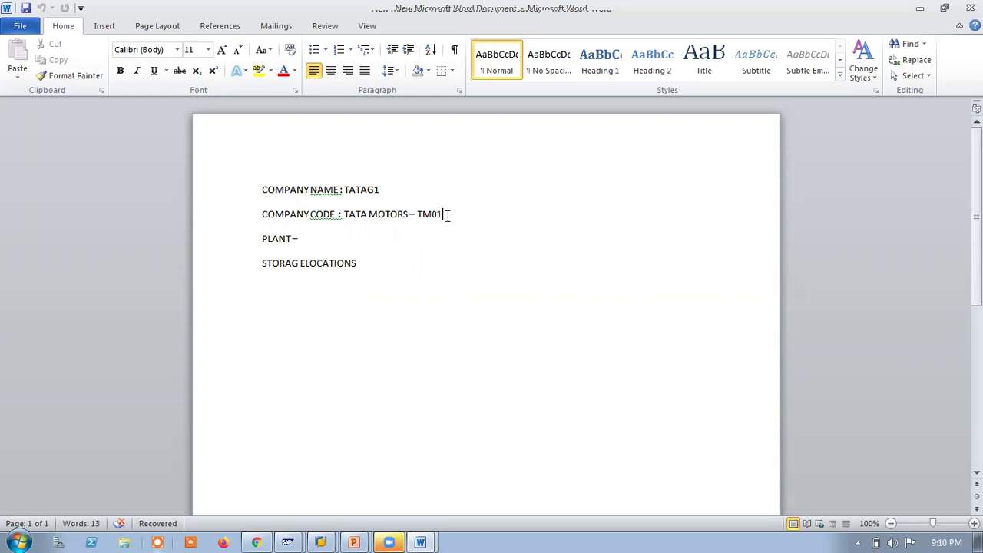
{"action": "type", "text": ","}
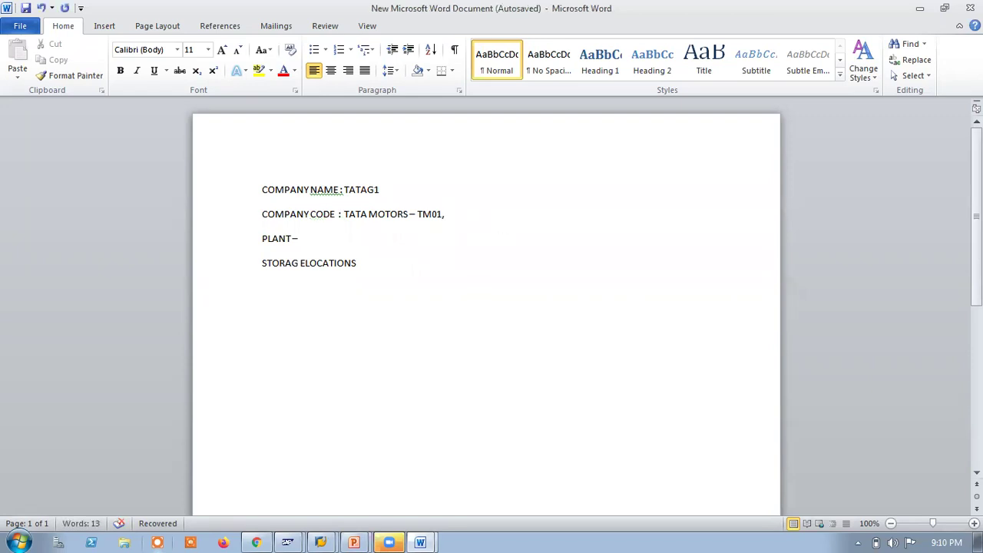
{"action": "type", "text": " ta0"}
{"action": "key", "text": "BackSpace"}
{"action": "key", "text": "BackSpace"}
Step: Switch back to SAP, leave the company assignment view and open Assign plant to company code under Logistics - General
{"action": "left_click", "coordinate": [321, 542]}
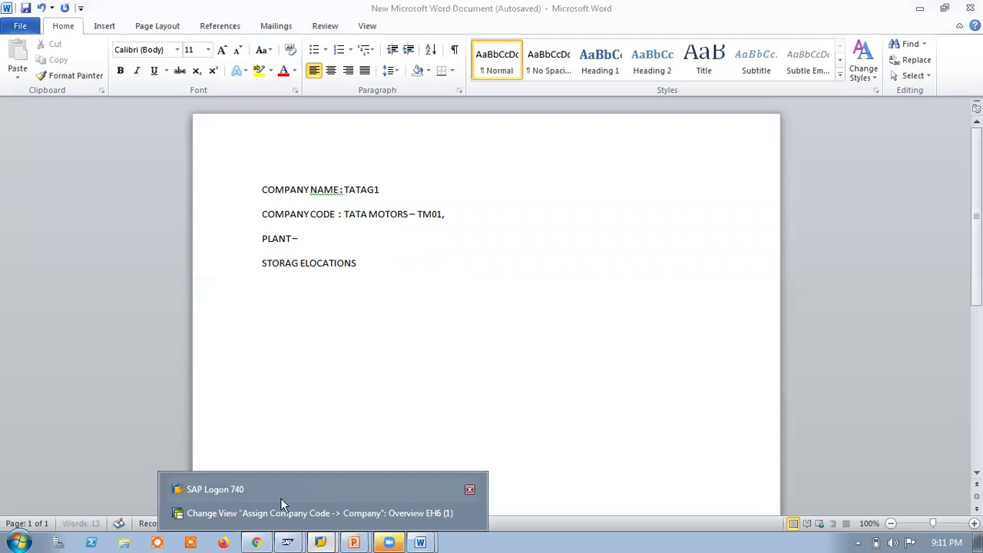
{"action": "left_click", "coordinate": [246, 513]}
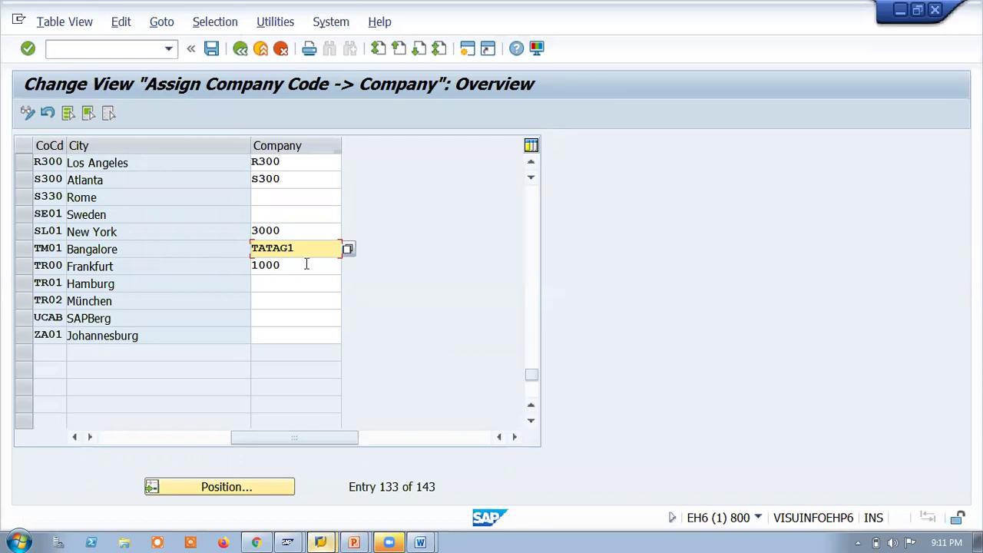
{"action": "left_click", "coordinate": [240, 49]}
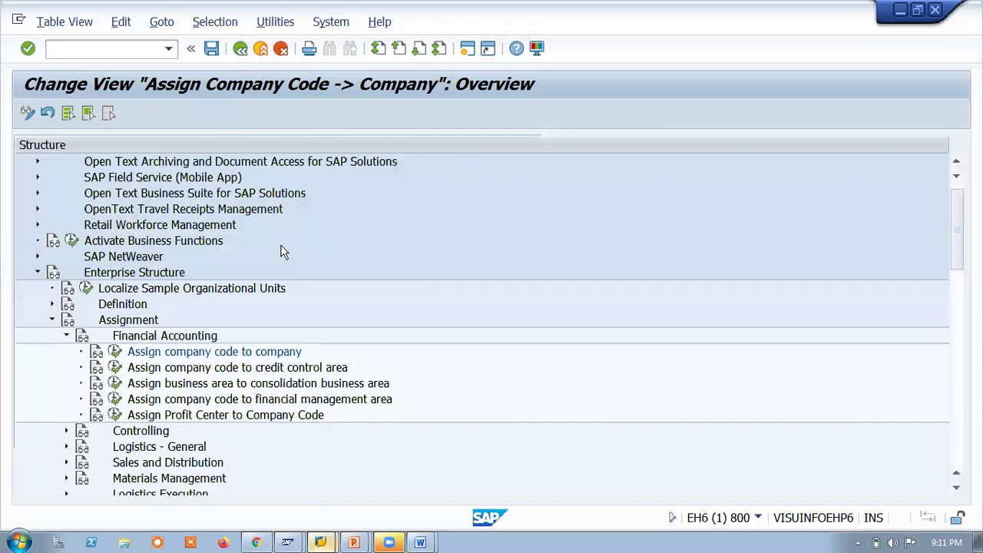
{"action": "left_click", "coordinate": [66, 336]}
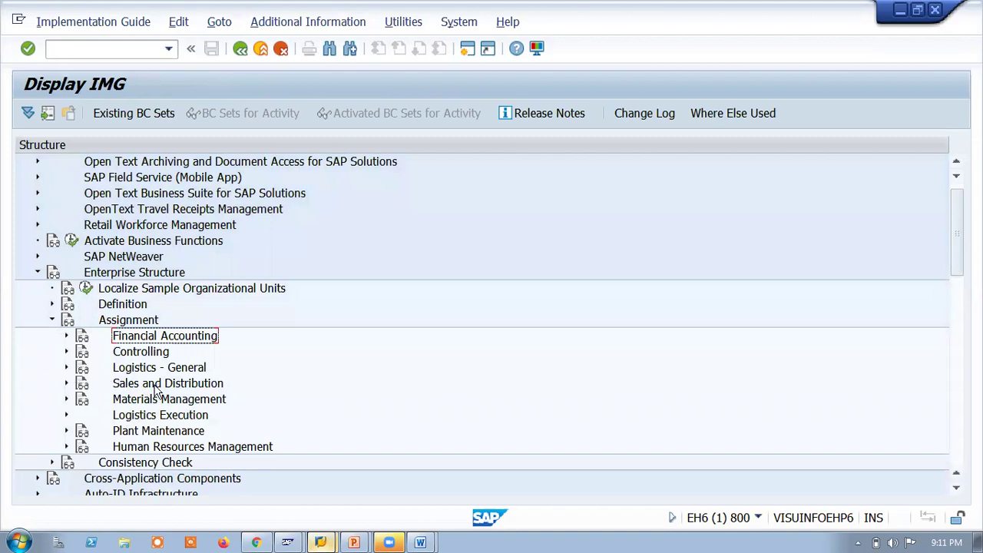
{"action": "left_click", "coordinate": [66, 367]}
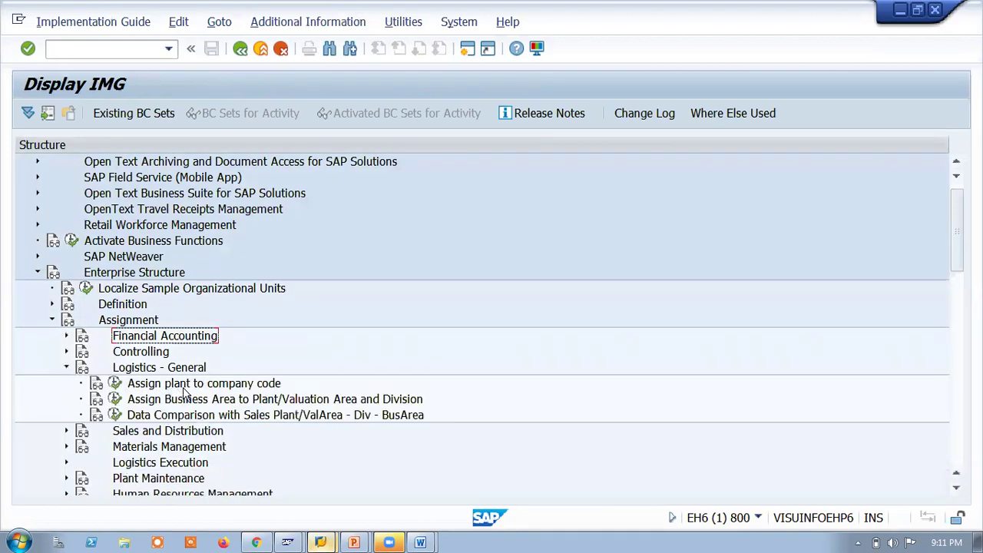
{"action": "left_click", "coordinate": [115, 388]}
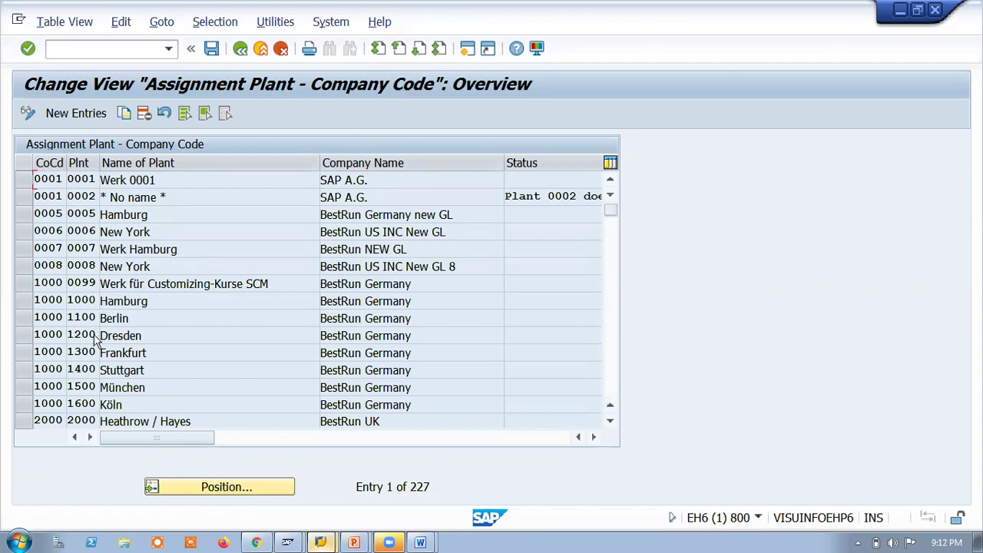
Step: Look through the existing plant to company code assignments across the whole table, down to the last entries
{"action": "scroll", "coordinate": [98, 346], "scroll_direction": "down", "scroll_amount": 8}
{"action": "scroll", "coordinate": [105, 370], "scroll_direction": "down", "scroll_amount": 20}
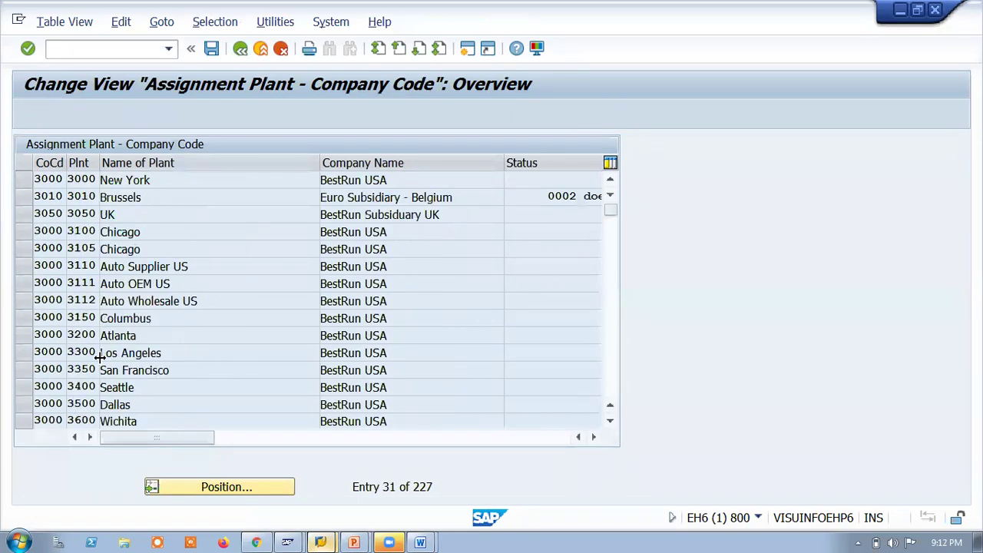
{"action": "scroll", "coordinate": [95, 388], "scroll_direction": "down", "scroll_amount": 20}
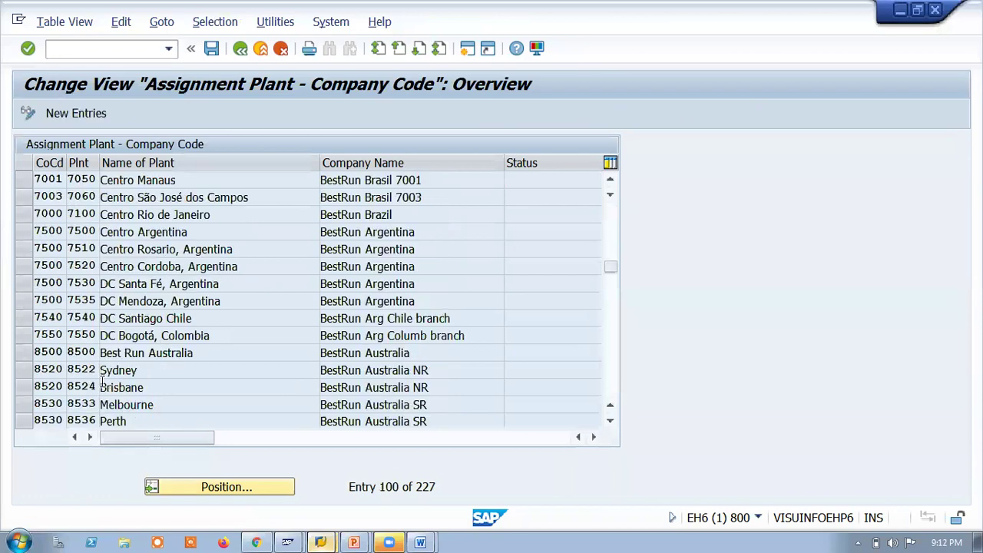
{"action": "scroll", "coordinate": [116, 383], "scroll_direction": "down", "scroll_amount": 20}
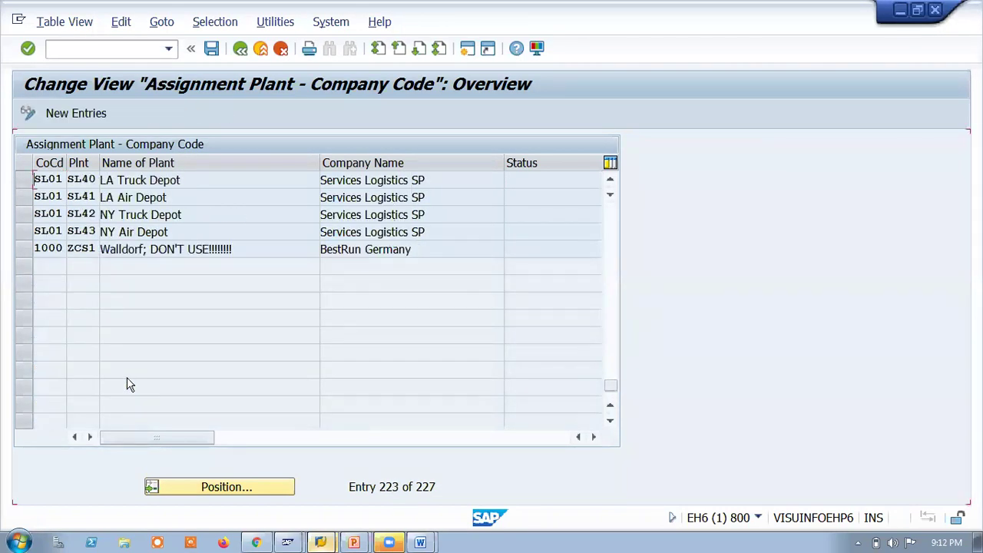
{"action": "scroll", "coordinate": [126, 380], "scroll_direction": "up", "scroll_amount": 1}
{"action": "scroll", "coordinate": [111, 323], "scroll_direction": "up", "scroll_amount": 1}
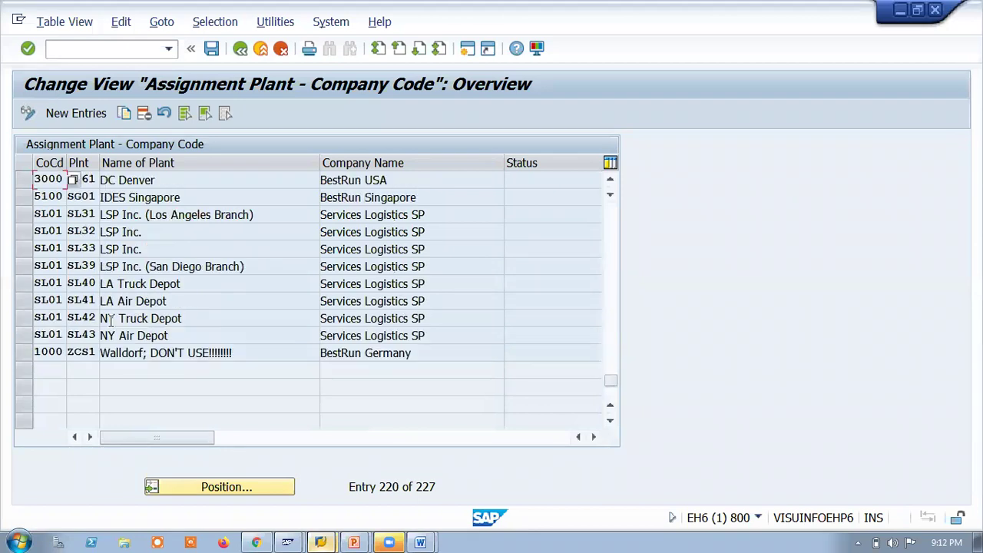
{"action": "scroll", "coordinate": [110, 318], "scroll_direction": "up", "scroll_amount": 3}
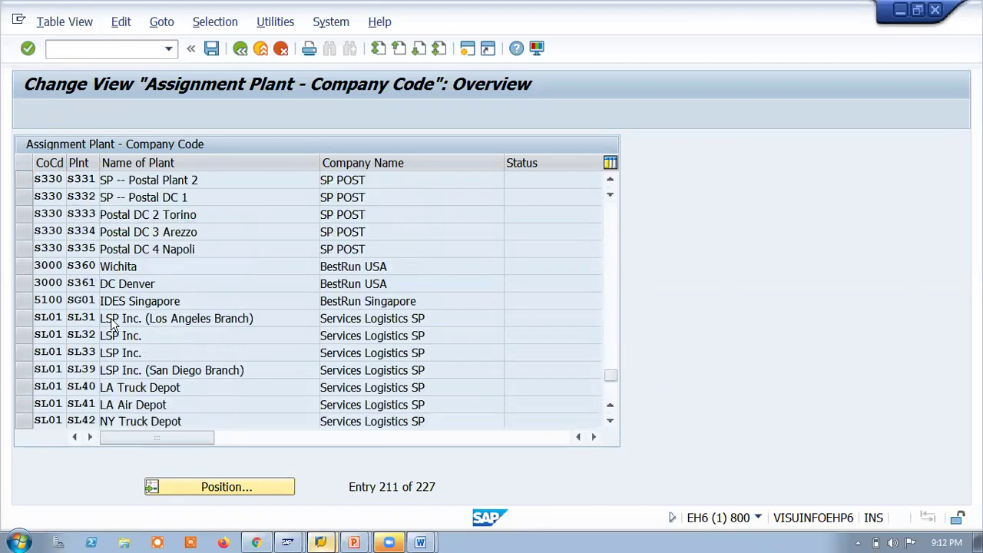
{"action": "scroll", "coordinate": [112, 318], "scroll_direction": "up", "scroll_amount": 4}
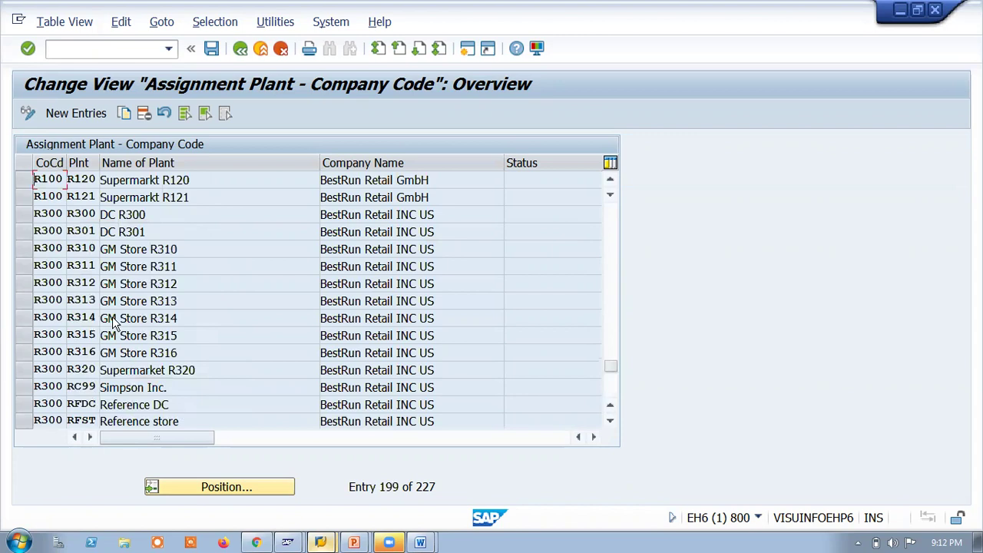
{"action": "scroll", "coordinate": [112, 323], "scroll_direction": "up", "scroll_amount": 6}
{"action": "scroll", "coordinate": [86, 311], "scroll_direction": "up", "scroll_amount": 2}
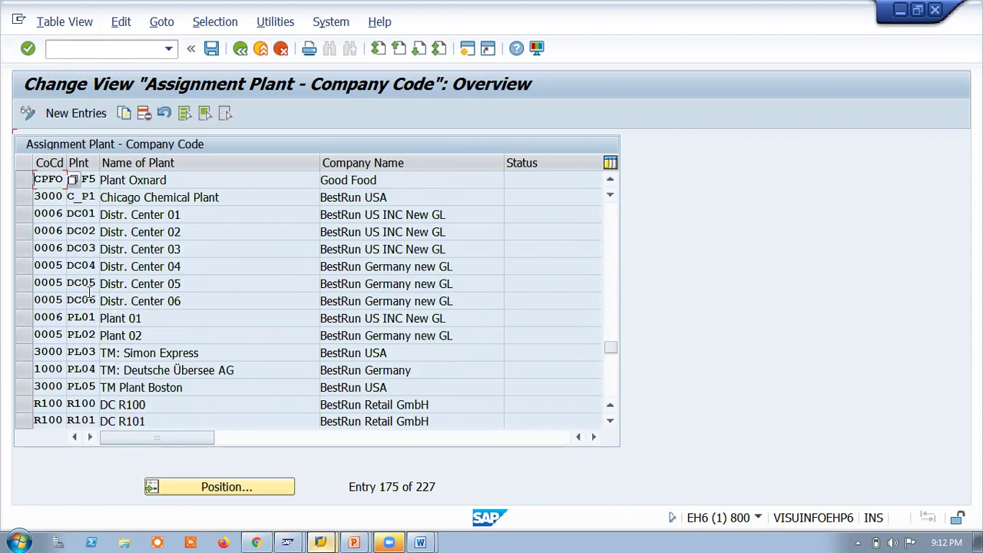
{"action": "scroll", "coordinate": [86, 333], "scroll_direction": "up", "scroll_amount": 6}
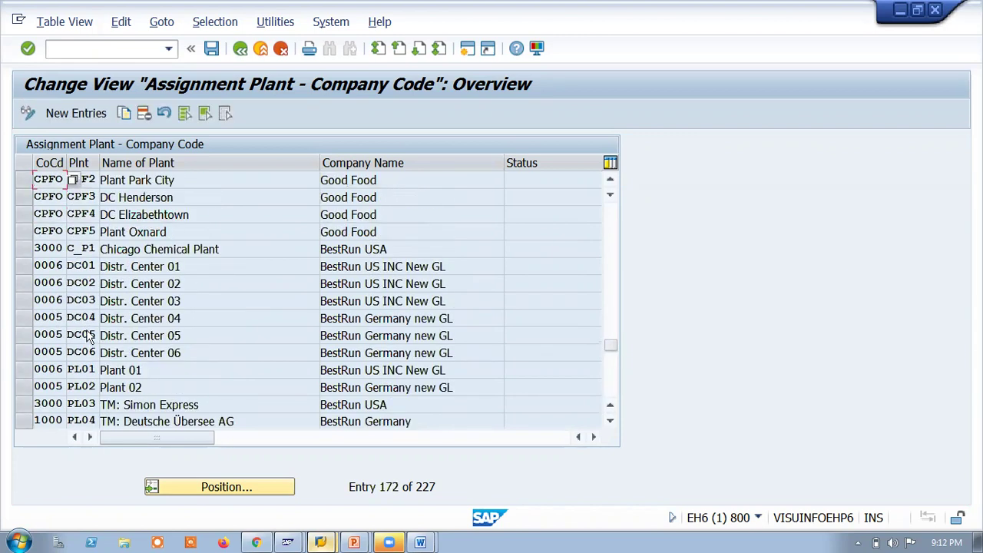
{"action": "scroll", "coordinate": [92, 332], "scroll_direction": "up", "scroll_amount": 3}
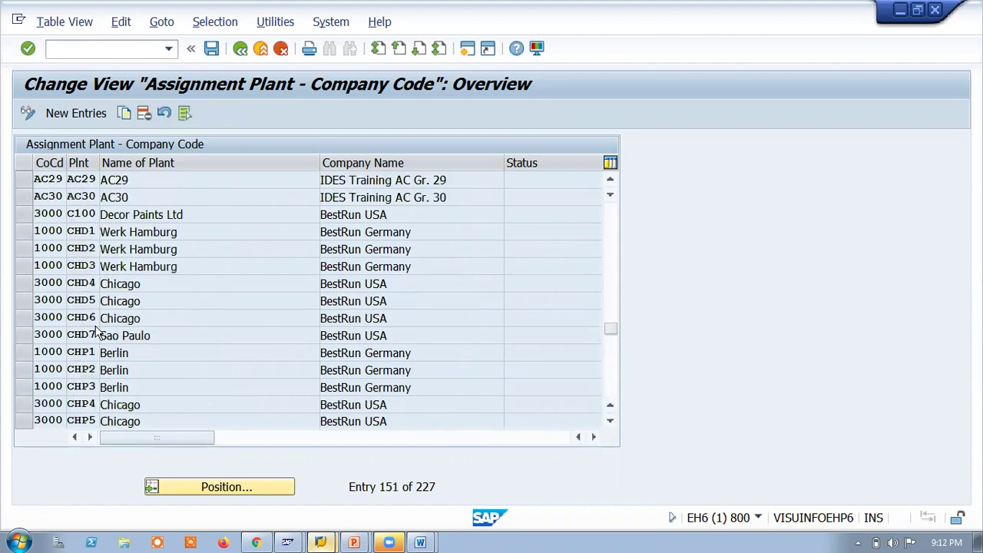
{"action": "scroll", "coordinate": [181, 347], "scroll_direction": "down", "scroll_amount": 18}
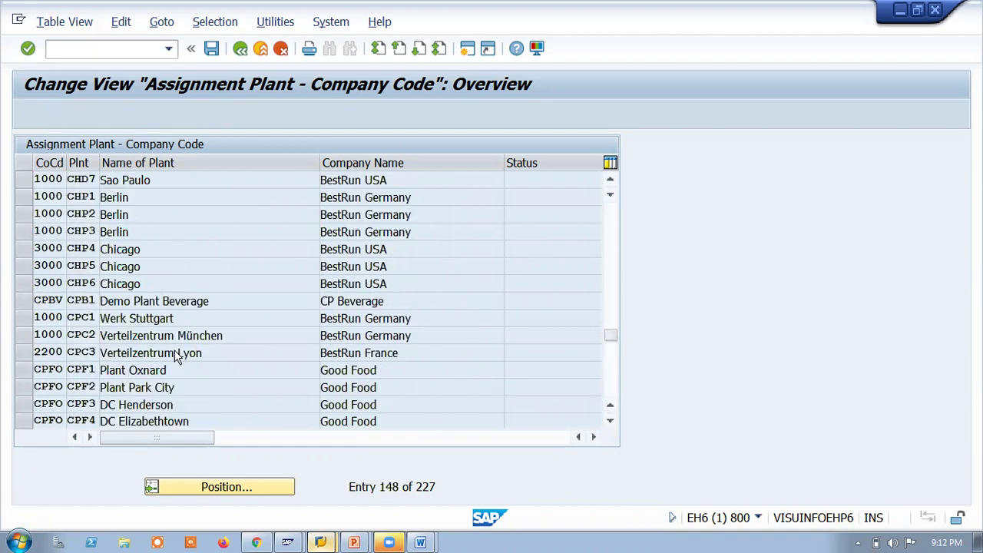
{"action": "scroll", "coordinate": [178, 359], "scroll_direction": "down", "scroll_amount": 9}
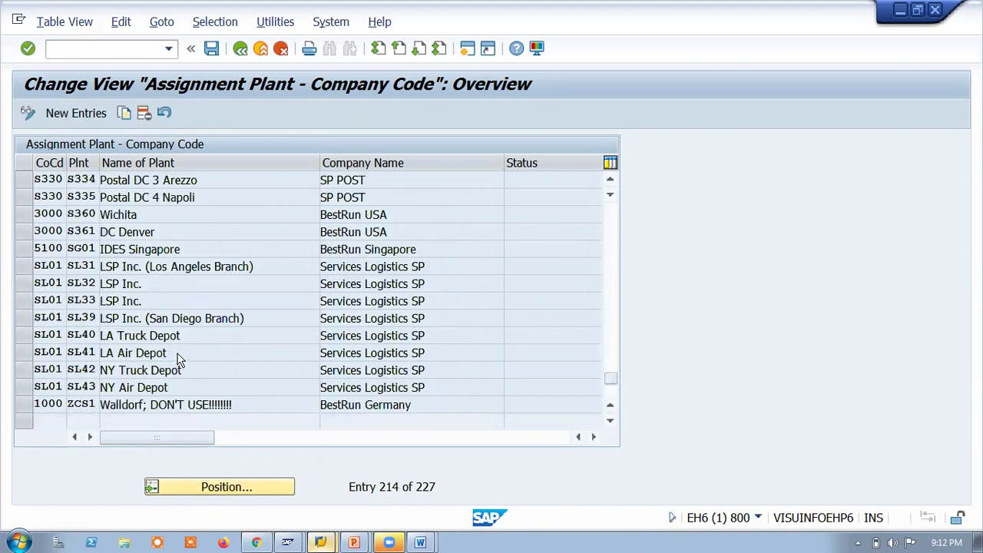
{"action": "scroll", "coordinate": [176, 357], "scroll_direction": "up", "scroll_amount": 2}
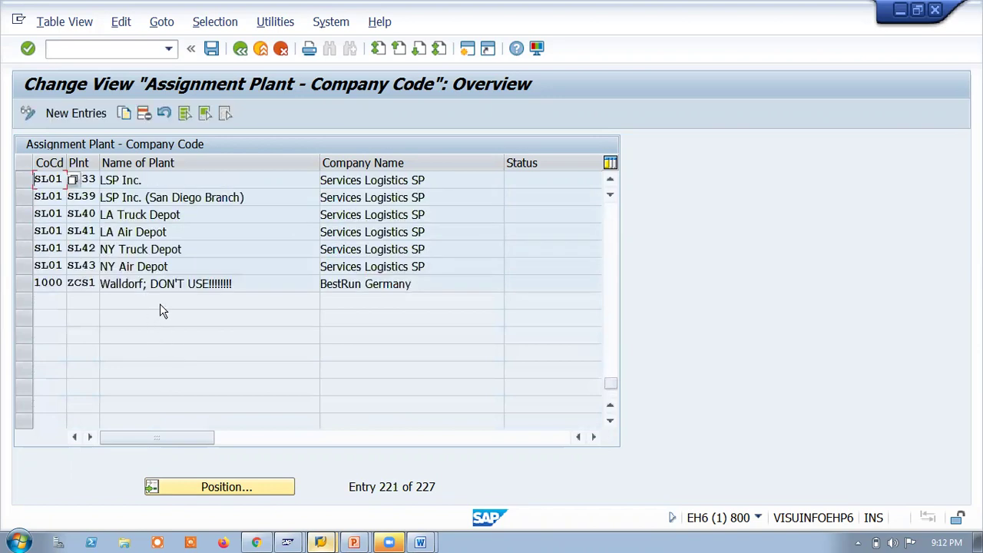
Step: Start a new plant assignment entry and choose company code TM01 from the list of company codes
{"action": "left_click", "coordinate": [84, 112]}
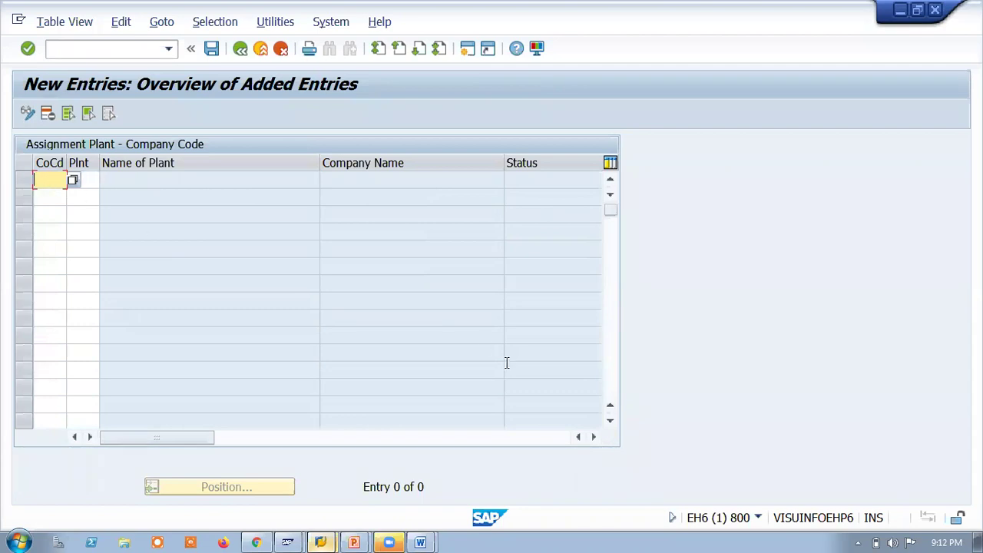
{"action": "type", "text": "TA01"}
{"action": "left_click", "coordinate": [88, 208]}
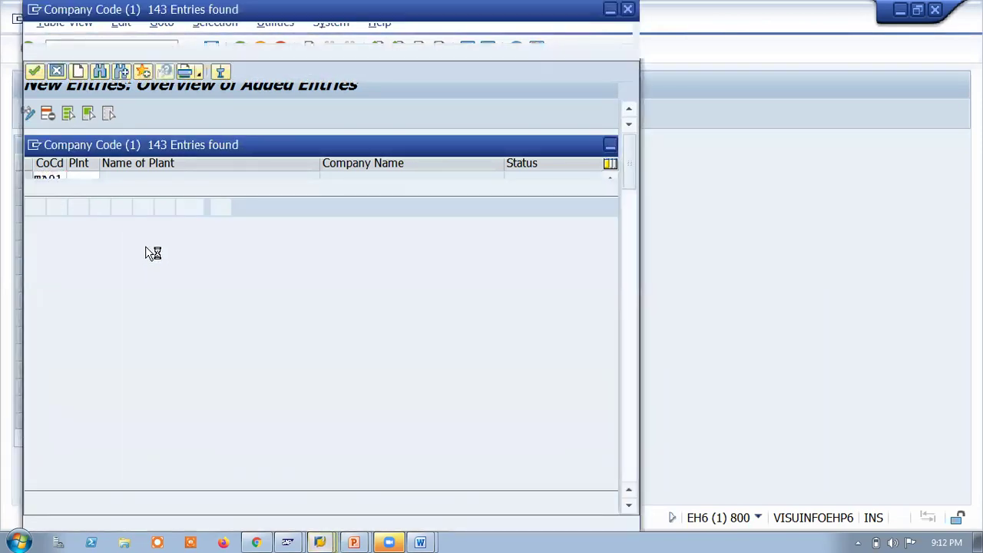
{"action": "scroll", "coordinate": [154, 323], "scroll_direction": "down", "scroll_amount": 15}
{"action": "scroll", "coordinate": [171, 414], "scroll_direction": "down", "scroll_amount": 20}
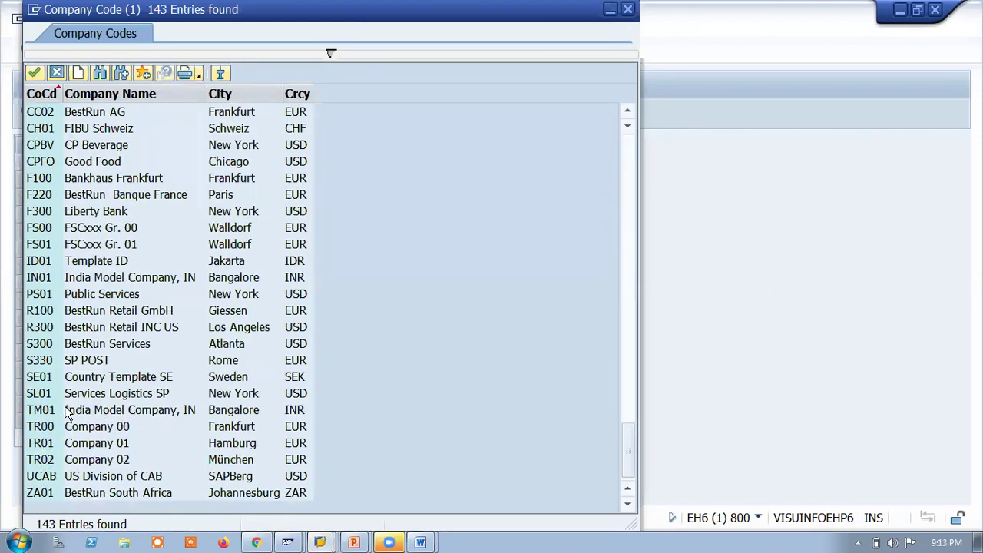
{"action": "double_click", "coordinate": [40, 411]}
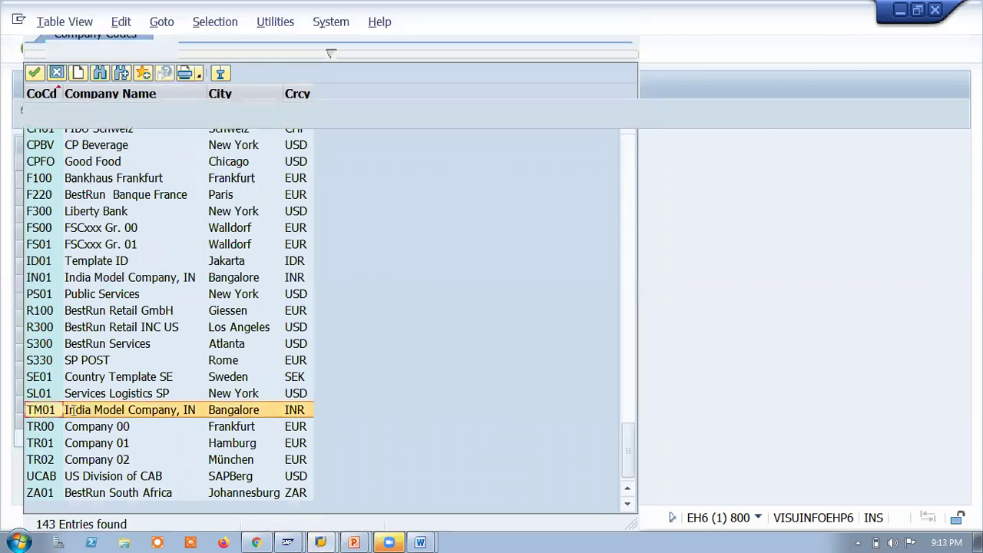
Step: Search the possible plants without restrictions and choose plant TAH1 for the TM01 entry
{"action": "left_click", "coordinate": [86, 178]}
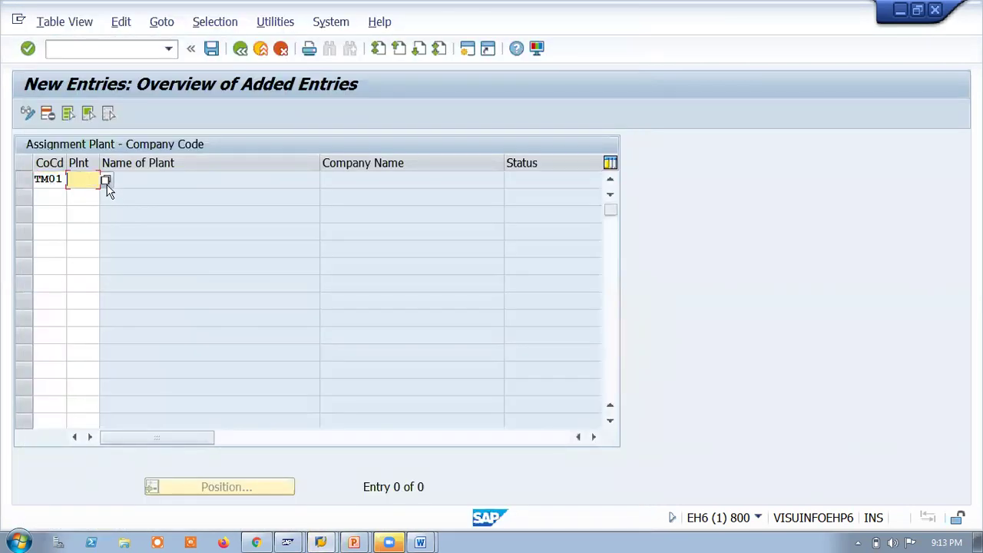
{"action": "left_click", "coordinate": [105, 180]}
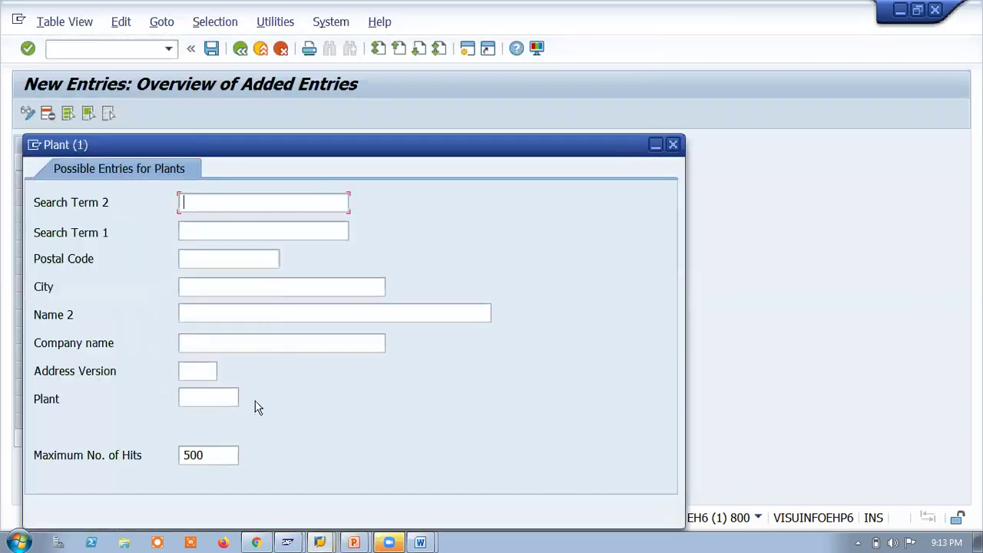
{"action": "left_click", "coordinate": [622, 505]}
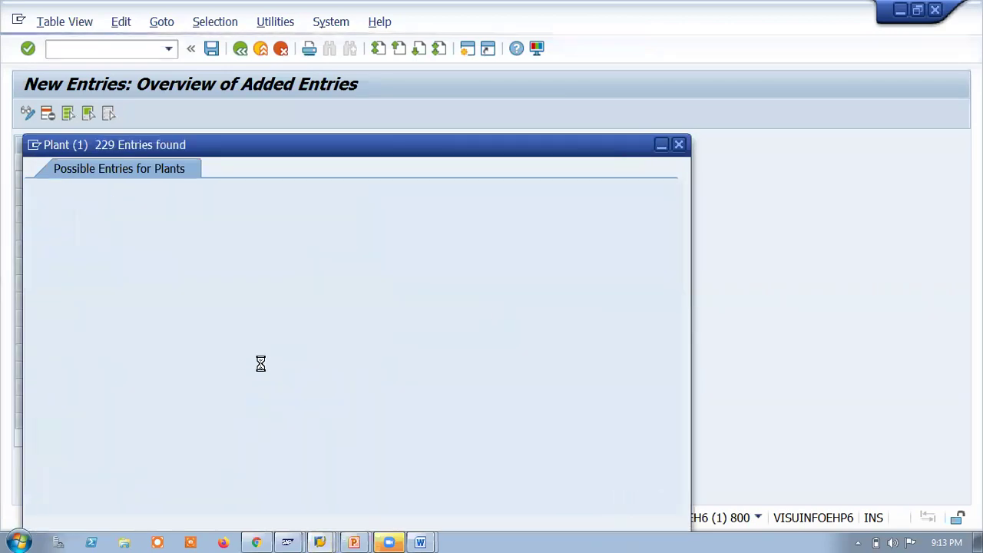
{"action": "scroll", "coordinate": [187, 361], "scroll_direction": "down", "scroll_amount": 10}
{"action": "scroll", "coordinate": [241, 400], "scroll_direction": "down", "scroll_amount": 20}
{"action": "scroll", "coordinate": [280, 394], "scroll_direction": "down", "scroll_amount": 20}
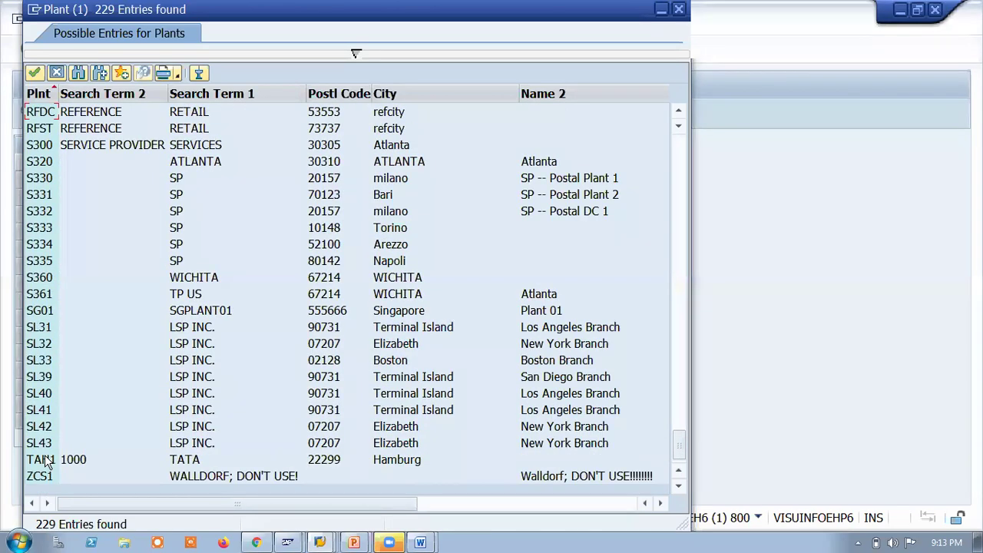
{"action": "double_click", "coordinate": [46, 459]}
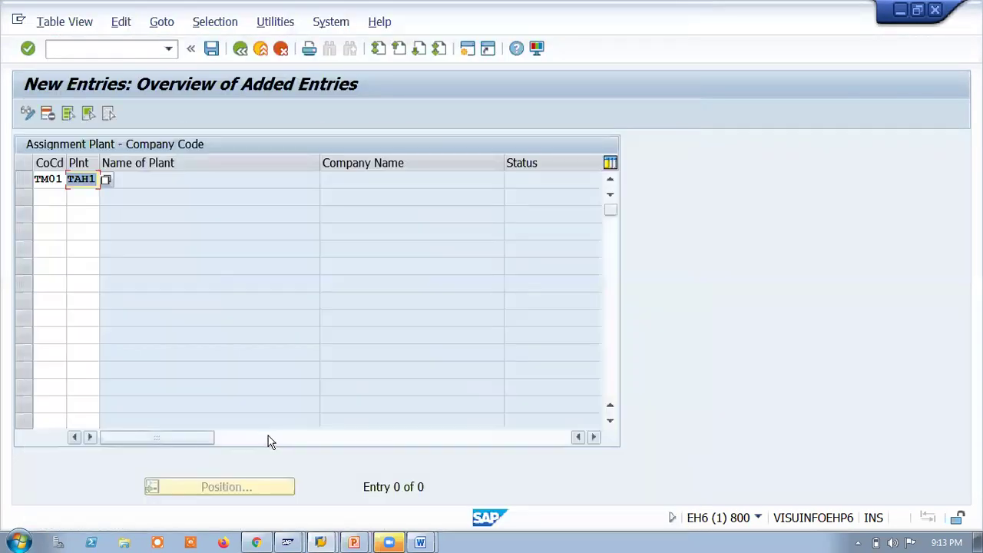
Step: Validate the assignment of plant TAH1 to company code TM01 and save it in customizing request EH6K900024
{"action": "left_click", "coordinate": [47, 179]}
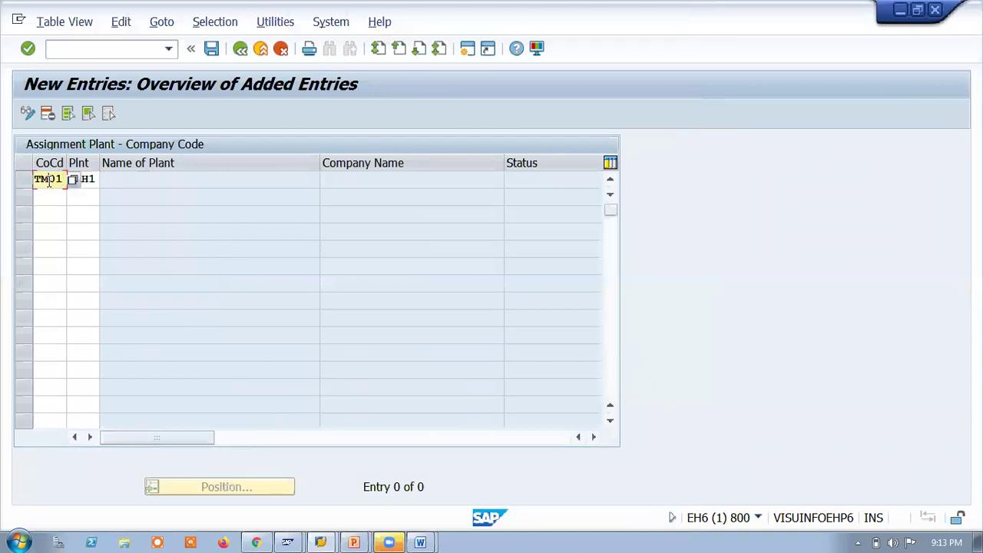
{"action": "left_click", "coordinate": [88, 179]}
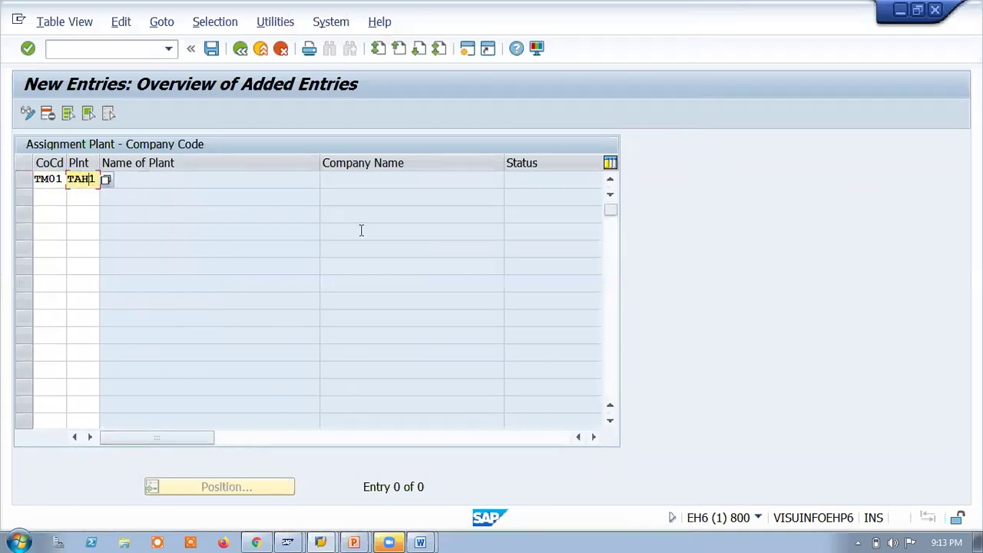
{"action": "key", "text": "Return"}
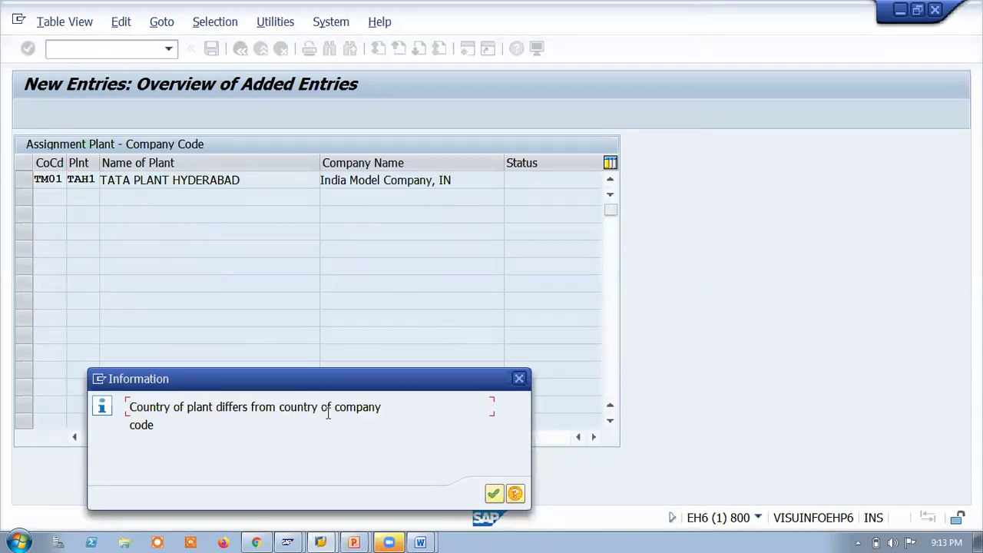
{"action": "left_click", "coordinate": [494, 492]}
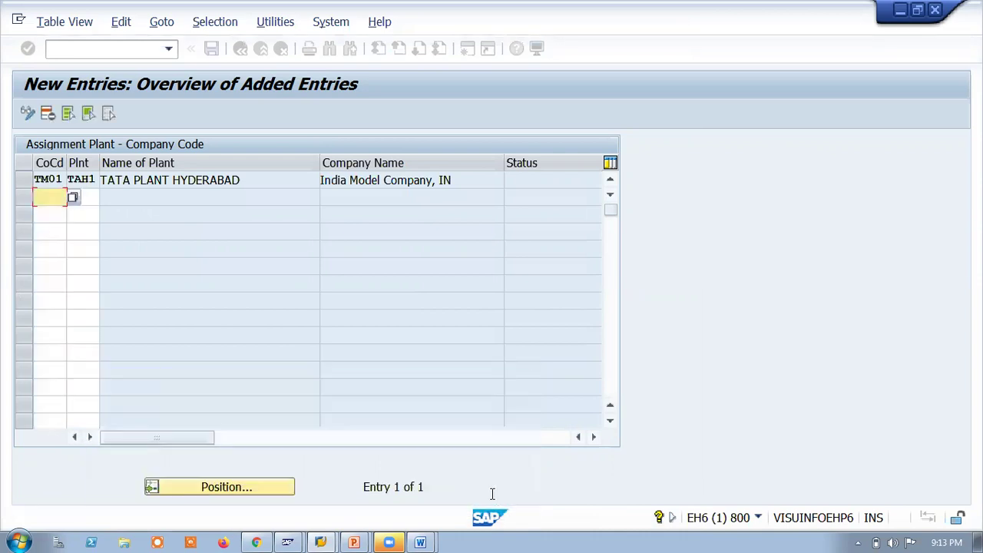
{"action": "left_click", "coordinate": [209, 53]}
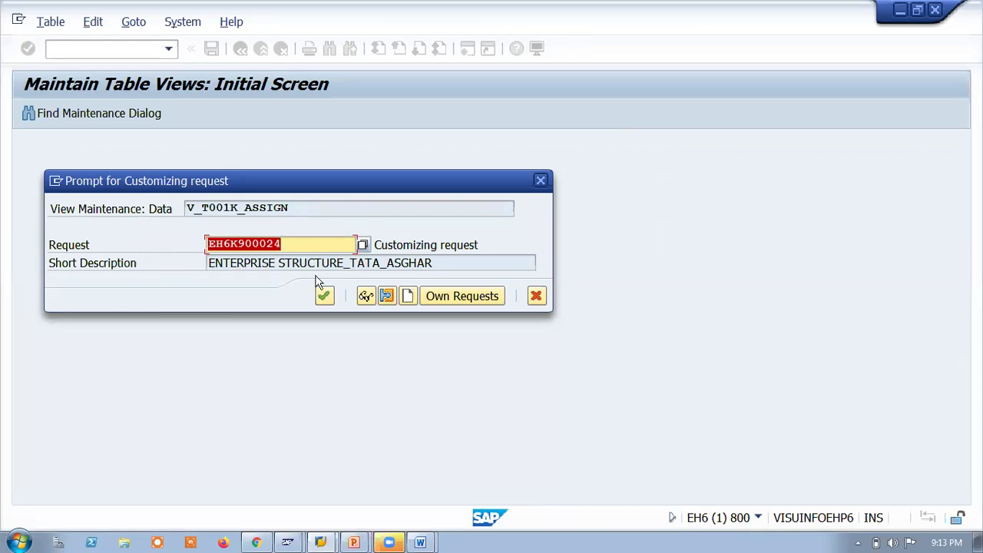
{"action": "left_click", "coordinate": [323, 296]}
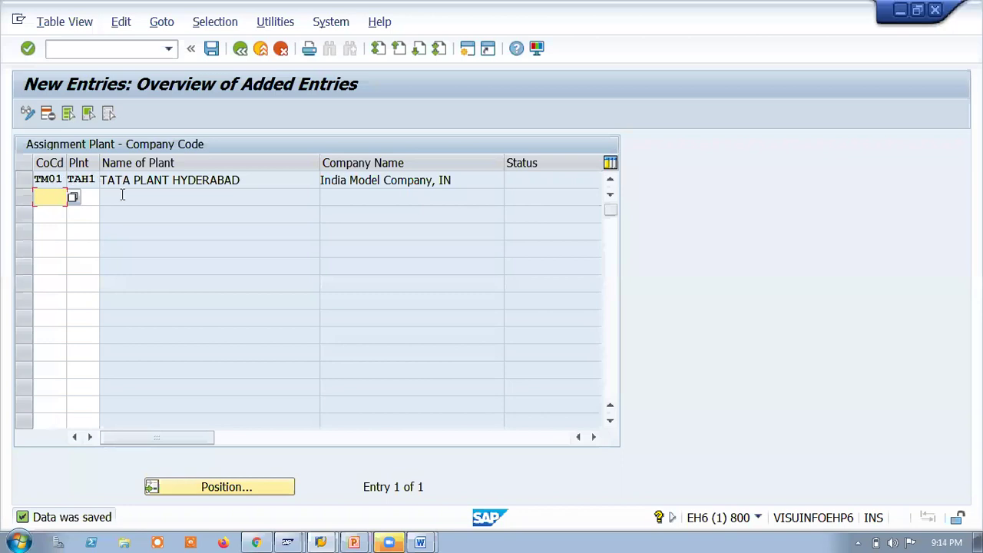
{"action": "left_click", "coordinate": [211, 48]}
Step: Return to the IMG structure and open Assign purchasing organization to company code under Materials Management, with Logistics - General collapsed
{"action": "left_click", "coordinate": [240, 49]}
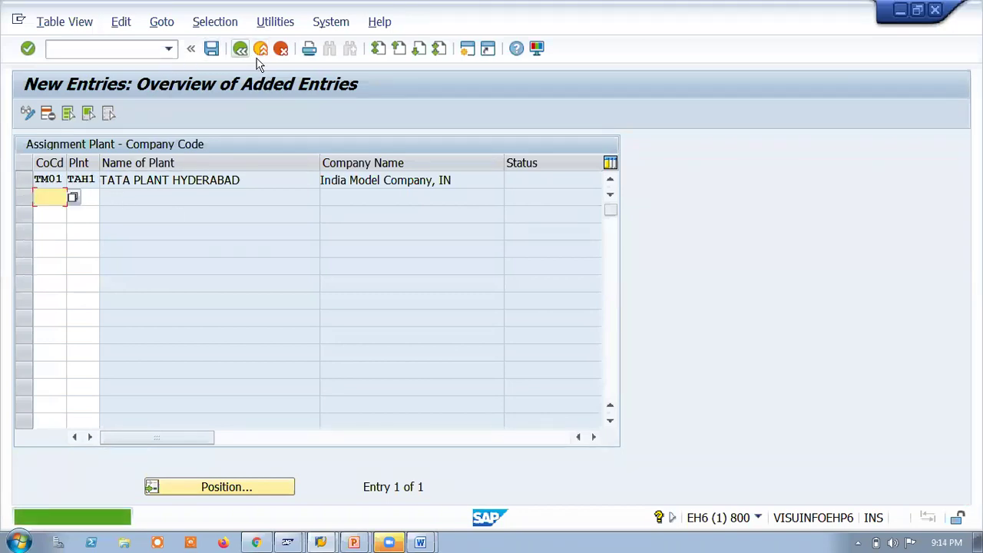
{"action": "left_click", "coordinate": [240, 48]}
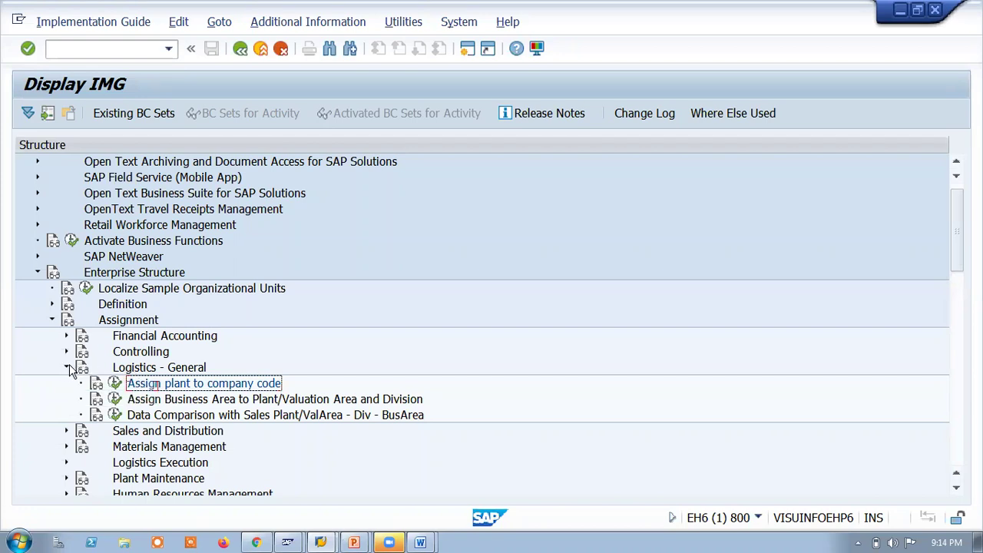
{"action": "left_click", "coordinate": [67, 368]}
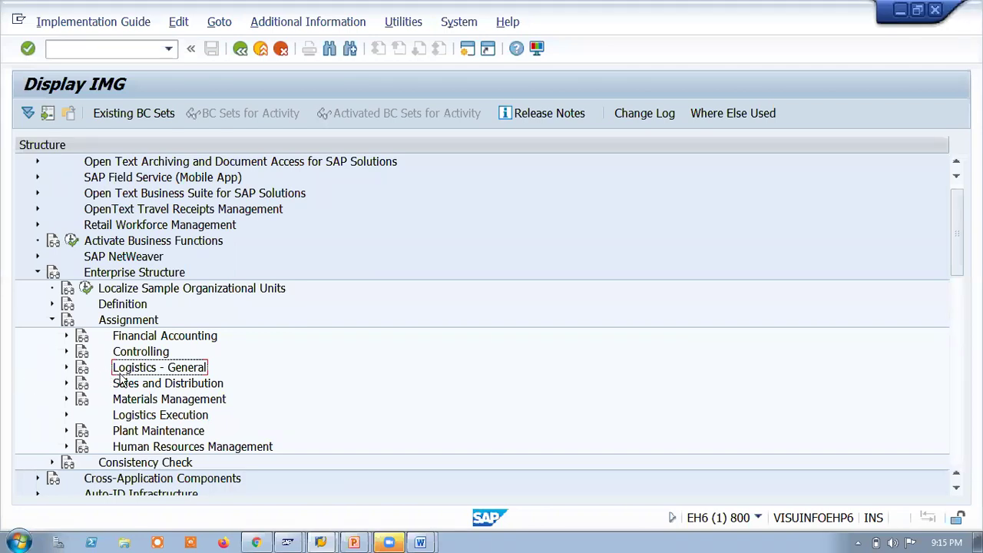
{"action": "left_click", "coordinate": [66, 399]}
{"action": "scroll", "coordinate": [230, 414], "scroll_direction": "down", "scroll_amount": 1}
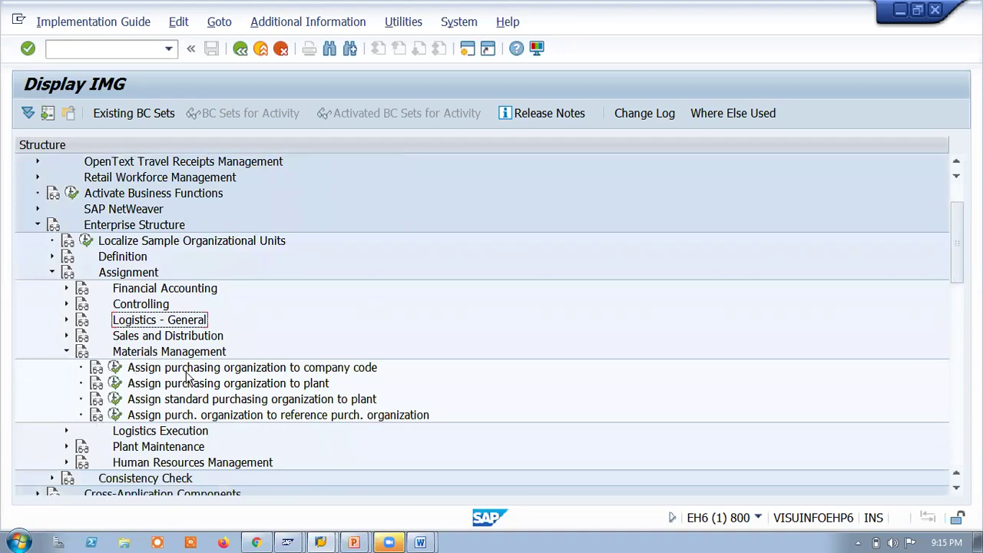
{"action": "left_click", "coordinate": [115, 369]}
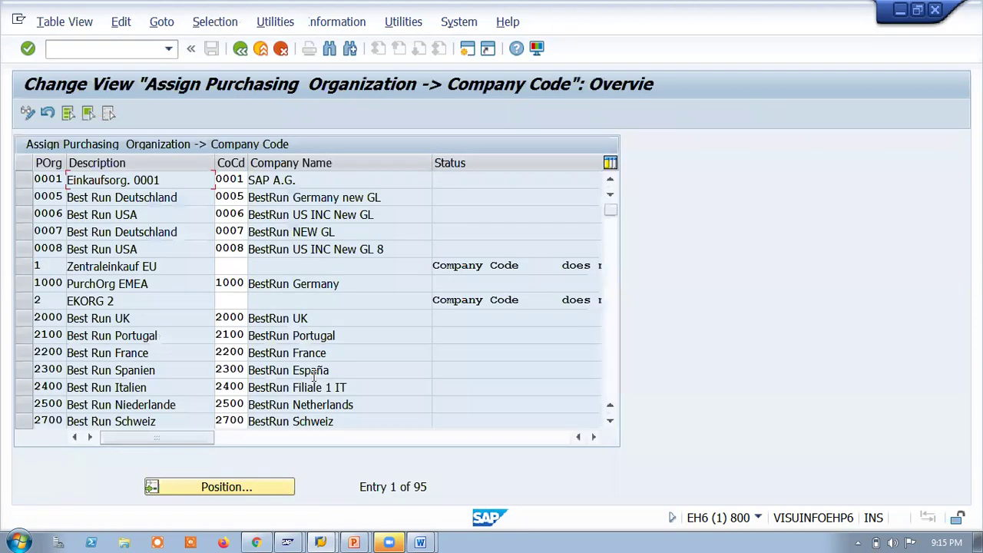
Step: Assign company code TM01, chosen from the list of company codes, to purchasing organization TIN1 (TATA PUR ORG)
{"action": "scroll", "coordinate": [354, 341], "scroll_direction": "down", "scroll_amount": 4}
{"action": "scroll", "coordinate": [361, 336], "scroll_direction": "down", "scroll_amount": 15}
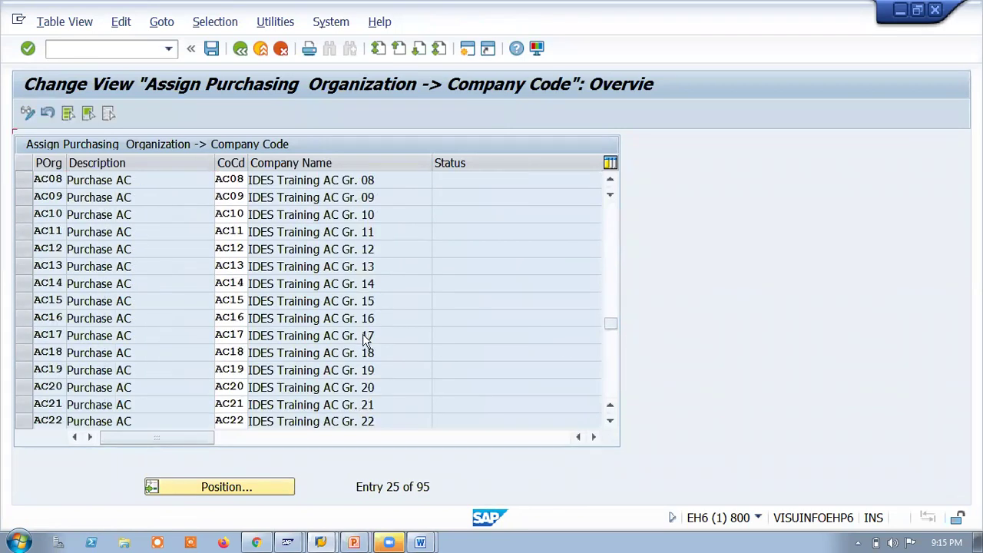
{"action": "scroll", "coordinate": [366, 341], "scroll_direction": "down", "scroll_amount": 11}
{"action": "scroll", "coordinate": [366, 340], "scroll_direction": "up", "scroll_amount": 3}
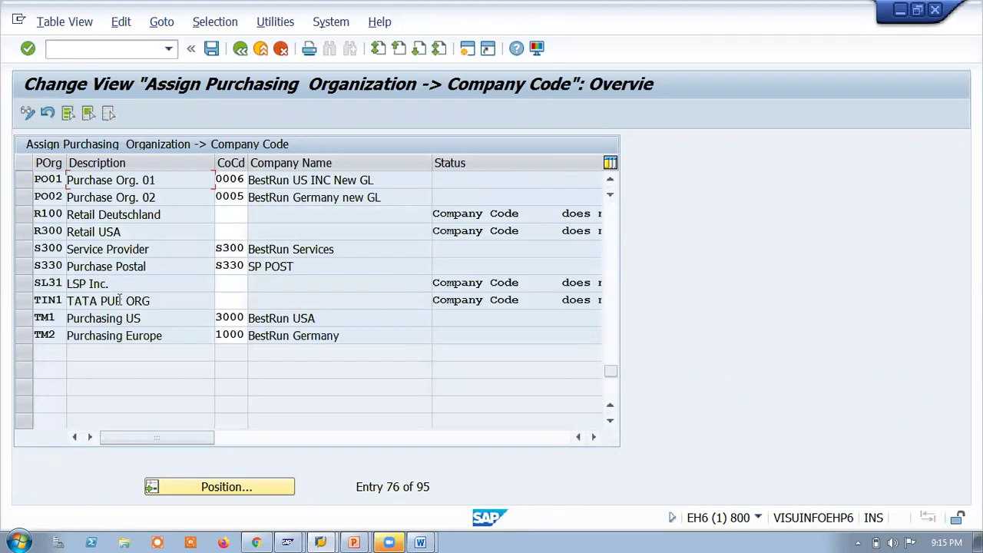
{"action": "left_click", "coordinate": [47, 300]}
{"action": "left_click", "coordinate": [235, 300]}
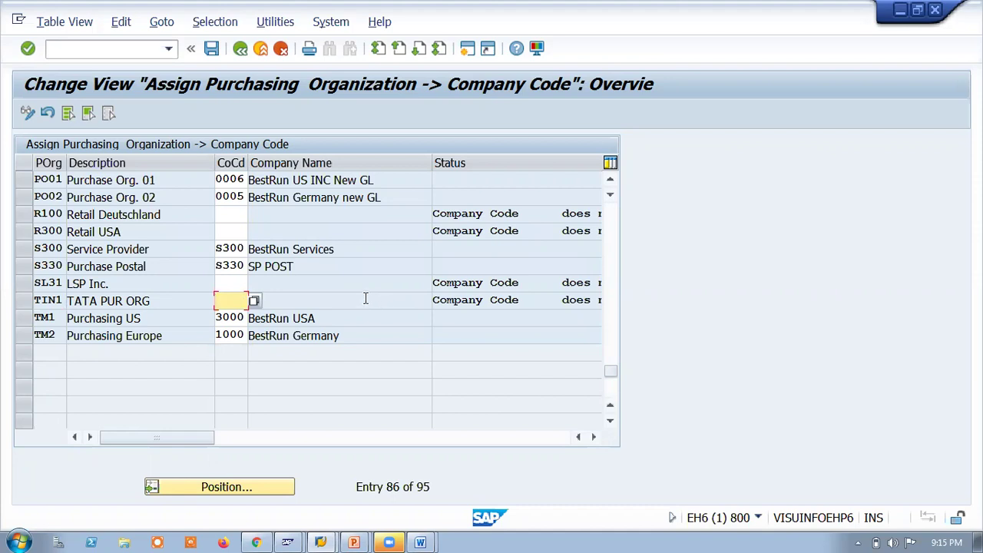
{"action": "left_click", "coordinate": [255, 301]}
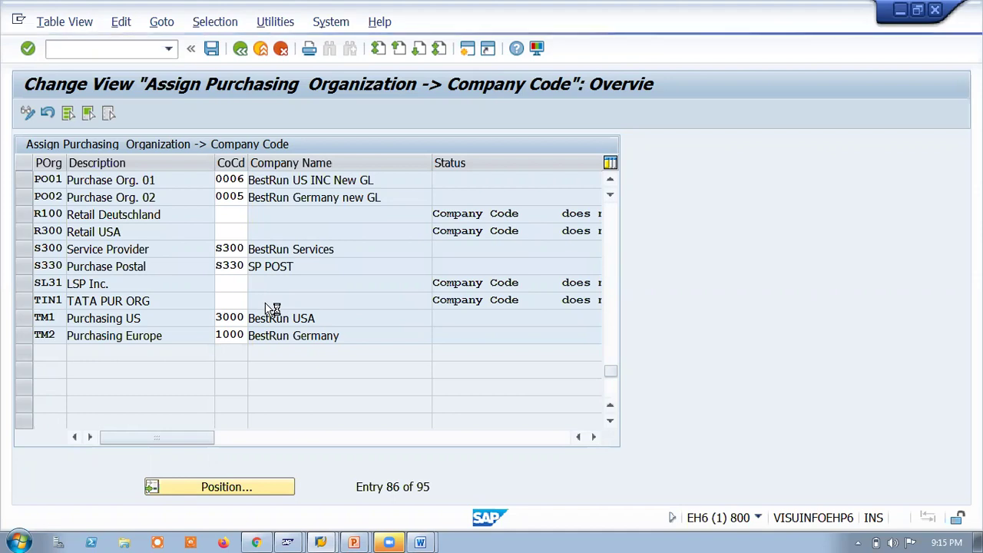
{"action": "scroll", "coordinate": [182, 352], "scroll_direction": "down", "scroll_amount": 2}
{"action": "scroll", "coordinate": [182, 352], "scroll_direction": "down", "scroll_amount": 20}
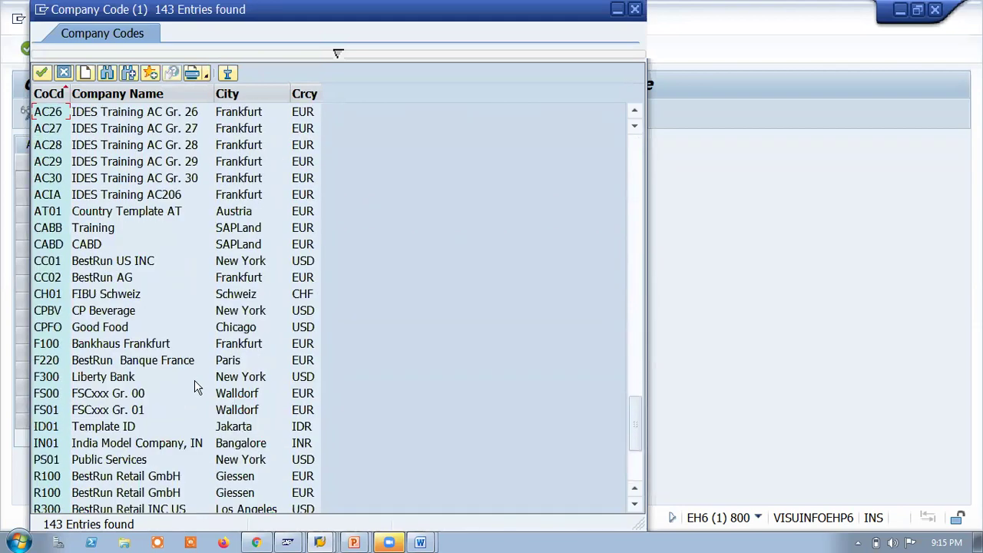
{"action": "double_click", "coordinate": [51, 411]}
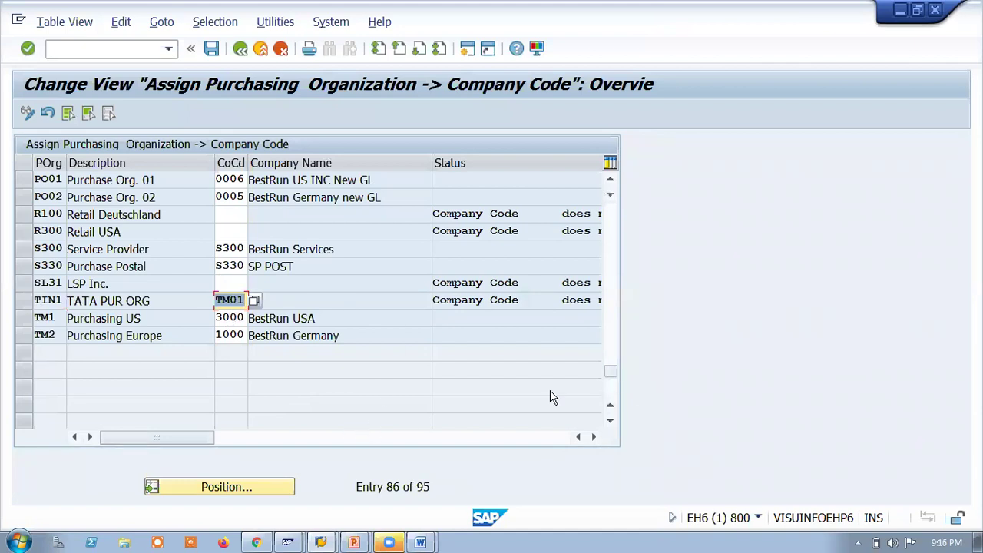
{"action": "left_click_drag", "start_coordinate": [209, 435], "coordinate": [11, 446]}
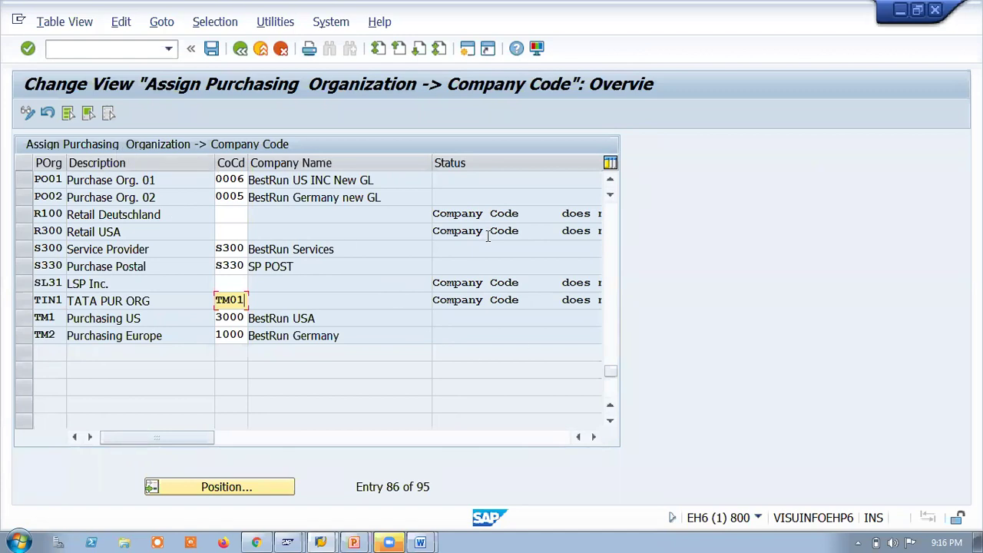
Step: Save the purchasing organization assignment in customizing request EH6K900024 and return to the IMG structure
{"action": "key", "text": "ctrl+s"}
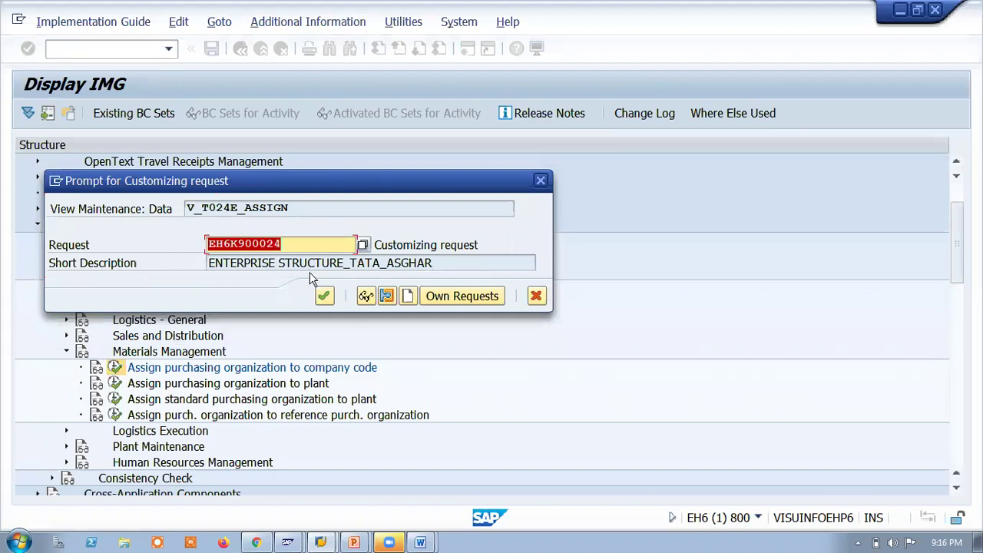
{"action": "left_click", "coordinate": [323, 294]}
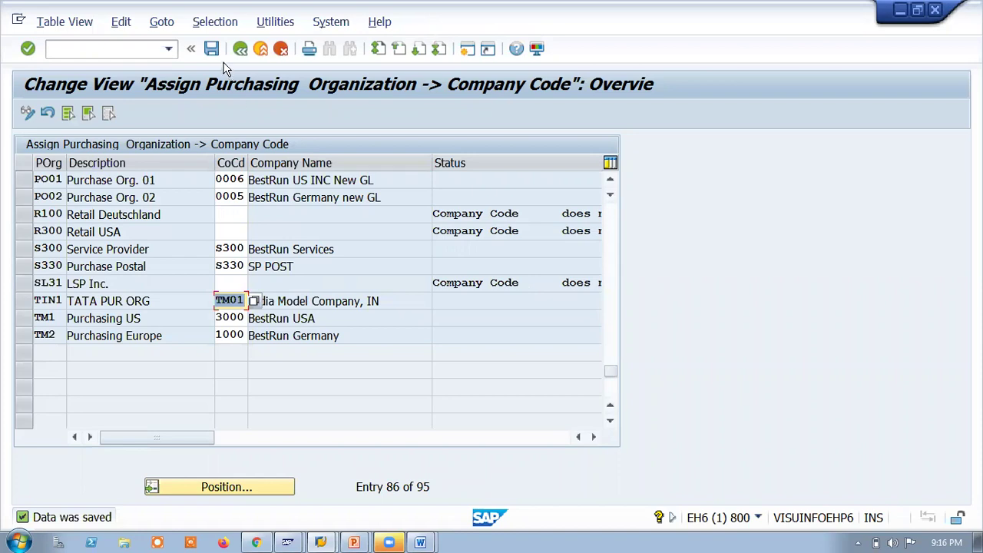
{"action": "left_click", "coordinate": [240, 49]}
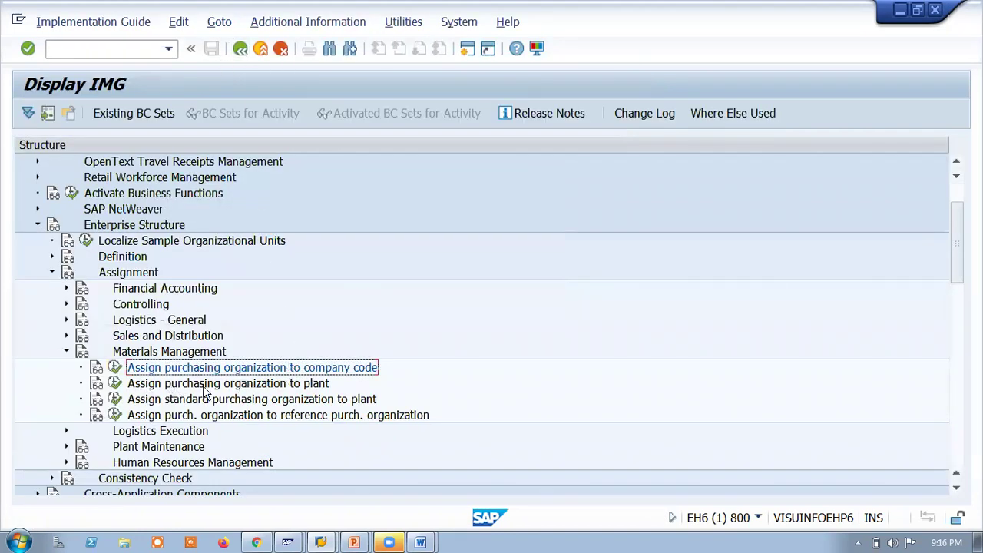
Step: Open Assign purchasing organization to plant, start a new entry and choose purchasing organization TIN1 from the list
{"action": "left_click", "coordinate": [114, 384]}
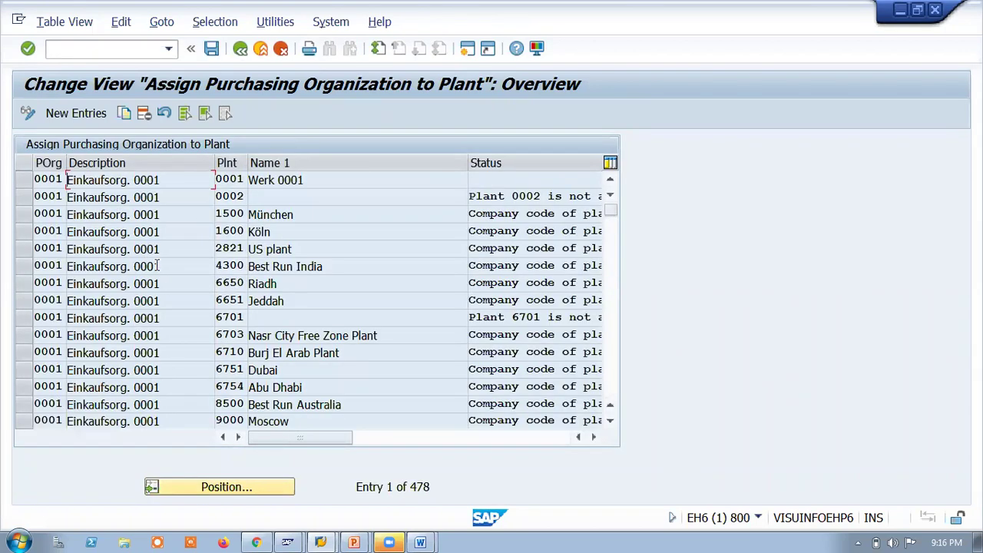
{"action": "scroll", "coordinate": [157, 265], "scroll_direction": "down", "scroll_amount": 11}
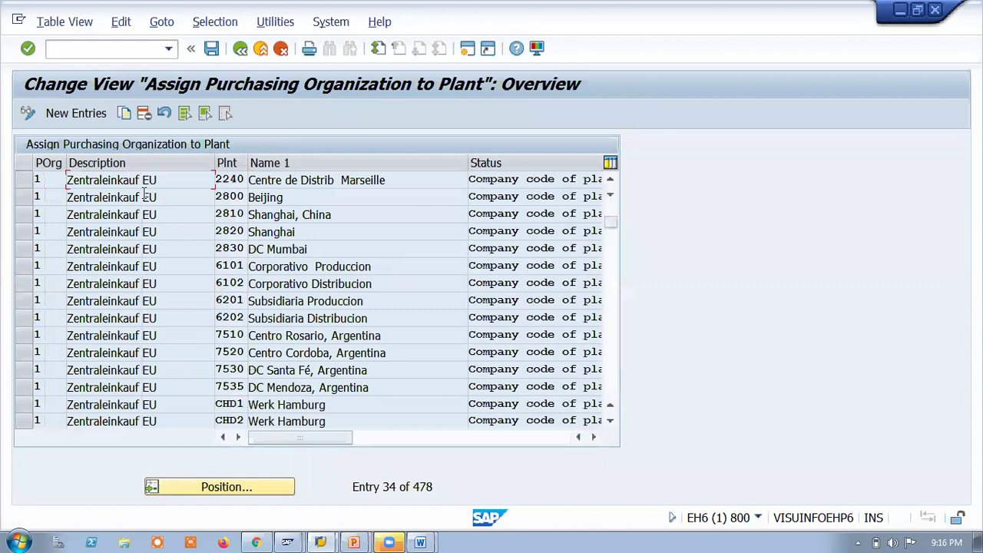
{"action": "left_click", "coordinate": [89, 117]}
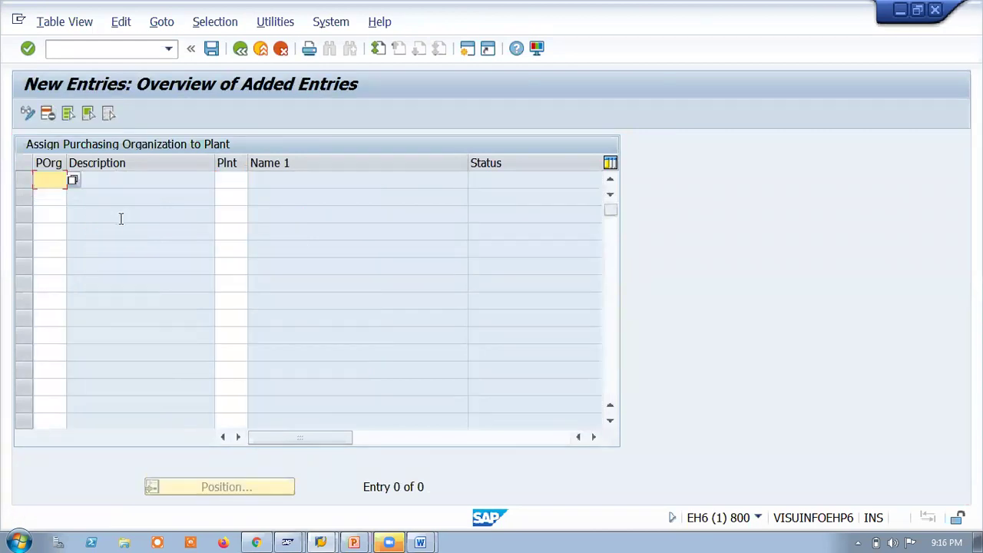
{"action": "left_click", "coordinate": [73, 179]}
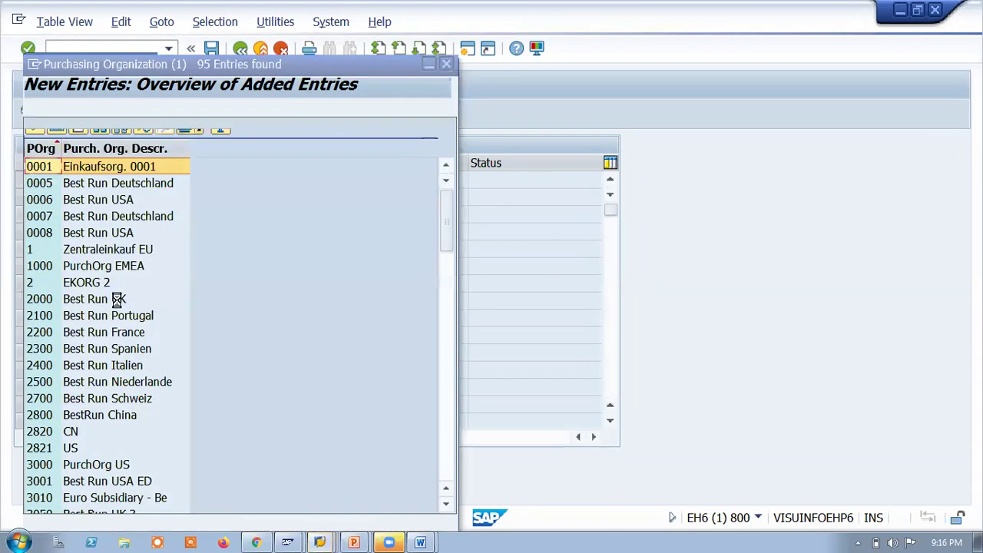
{"action": "scroll", "coordinate": [120, 300], "scroll_direction": "down", "scroll_amount": 20}
{"action": "scroll", "coordinate": [115, 426], "scroll_direction": "down", "scroll_amount": 2}
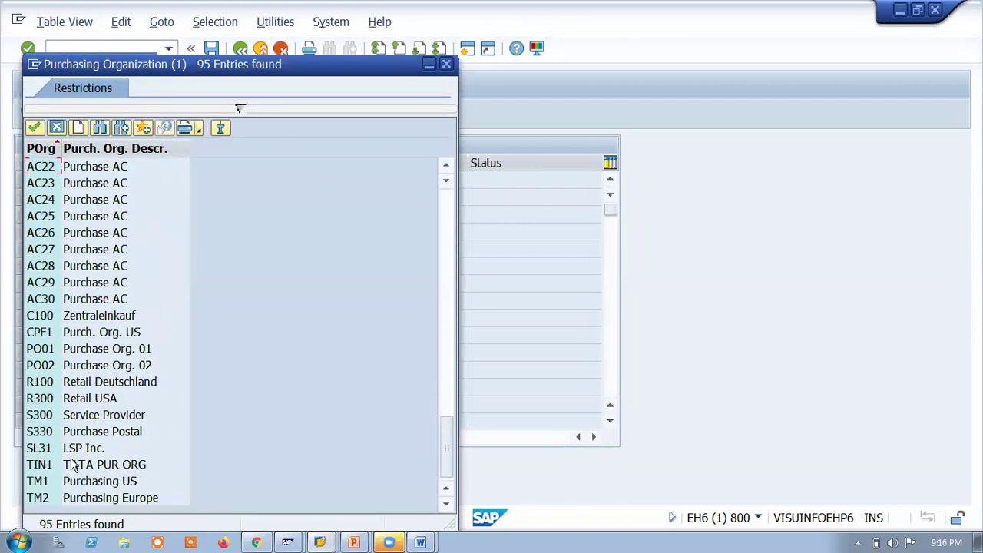
{"action": "double_click", "coordinate": [47, 465]}
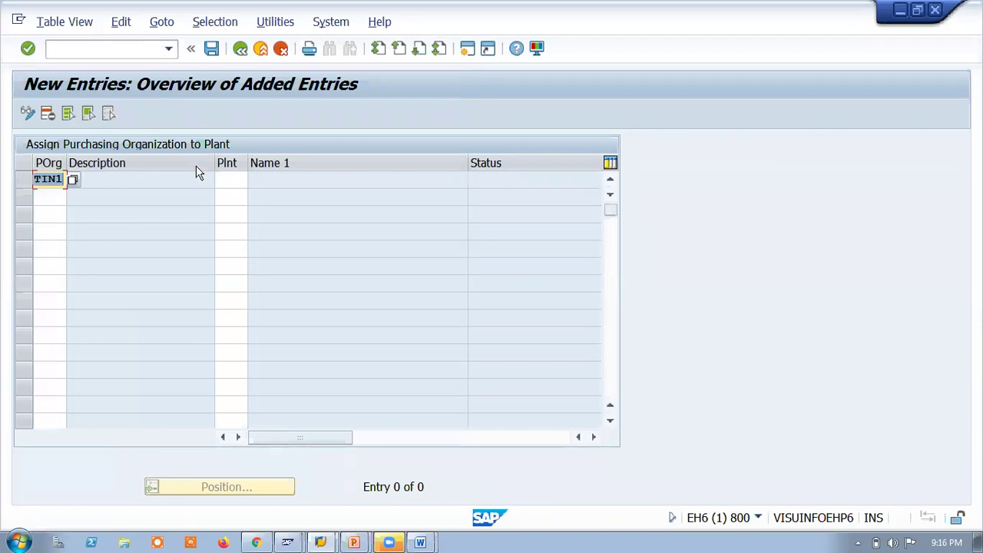
Step: Search the plants without restrictions, choose plant TAH1 for the TIN1 entry and validate it
{"action": "left_click", "coordinate": [223, 179]}
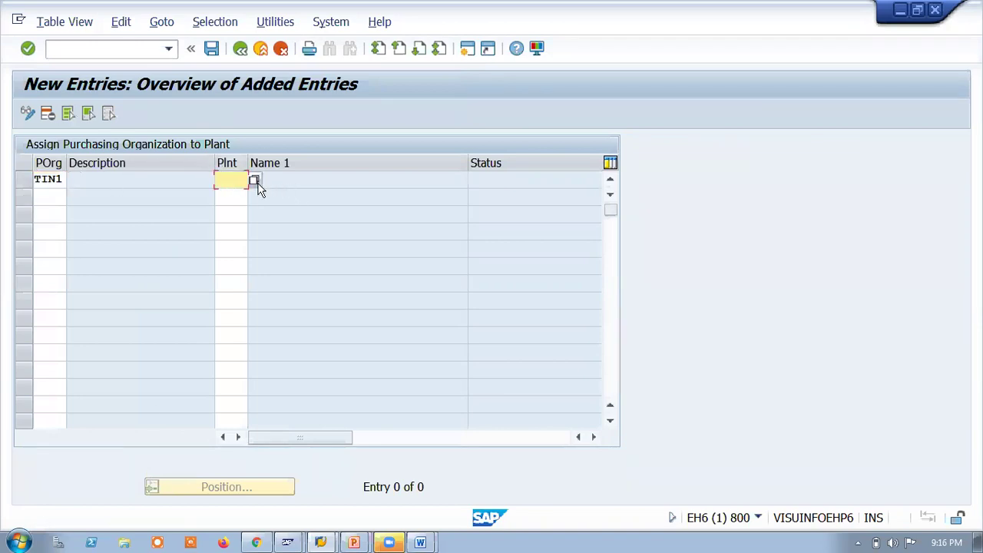
{"action": "left_click", "coordinate": [255, 181]}
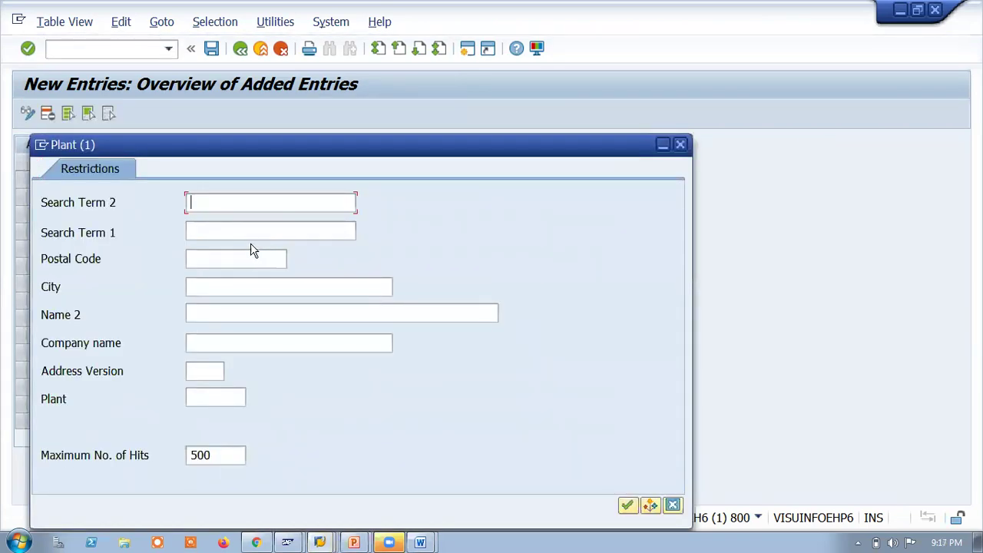
{"action": "left_click", "coordinate": [626, 504]}
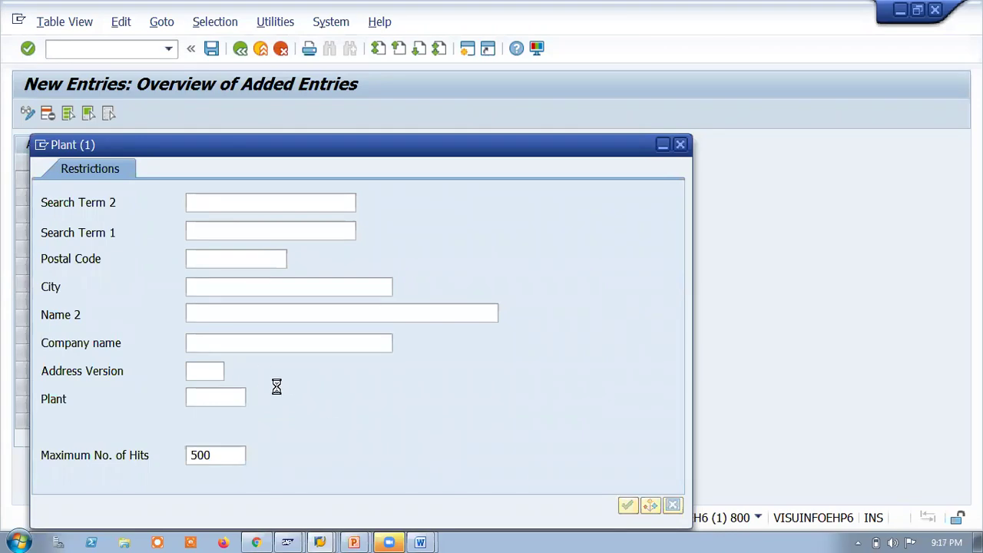
{"action": "scroll", "coordinate": [238, 377], "scroll_direction": "down", "scroll_amount": 20}
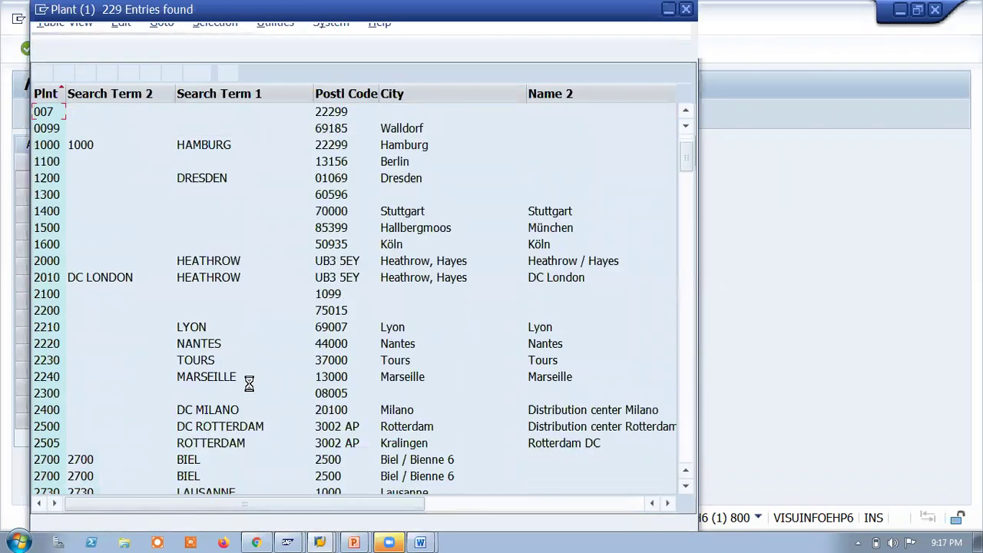
{"action": "scroll", "coordinate": [228, 395], "scroll_direction": "down", "scroll_amount": 20}
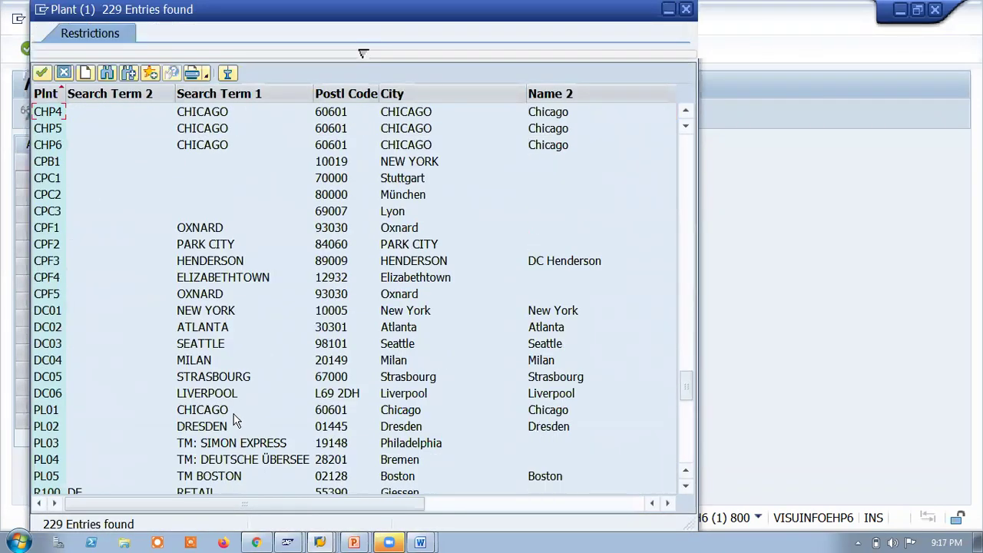
{"action": "double_click", "coordinate": [57, 459]}
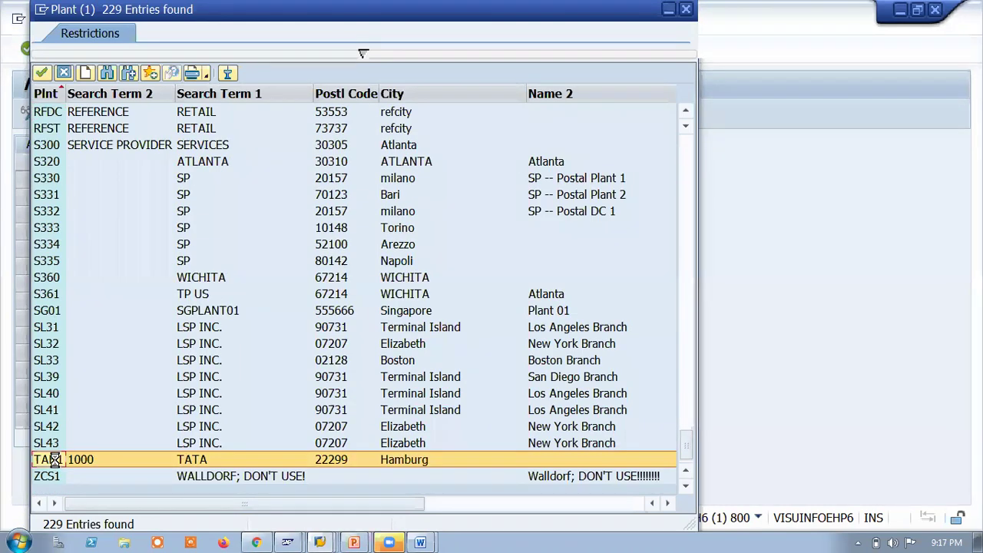
{"action": "key", "text": "Return"}
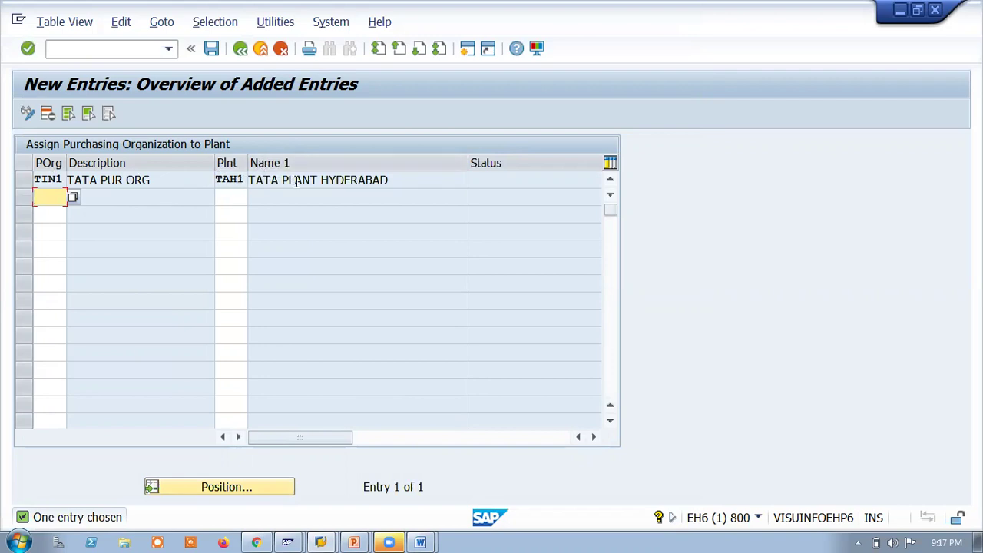
Step: Save the assignment of TIN1 to plant TAH1 in customizing request EH6K900024 and return to the IMG structure
{"action": "left_click", "coordinate": [212, 49]}
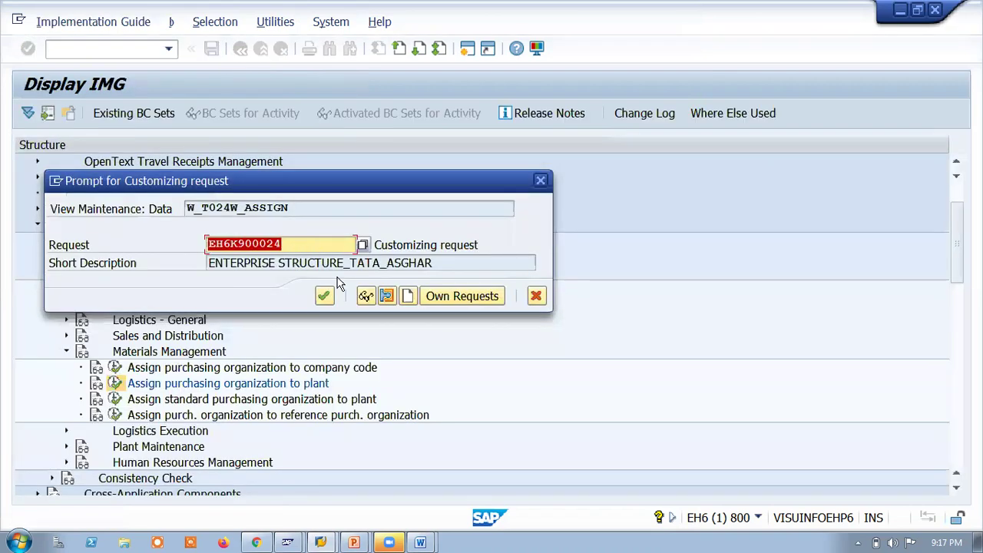
{"action": "left_click", "coordinate": [323, 297]}
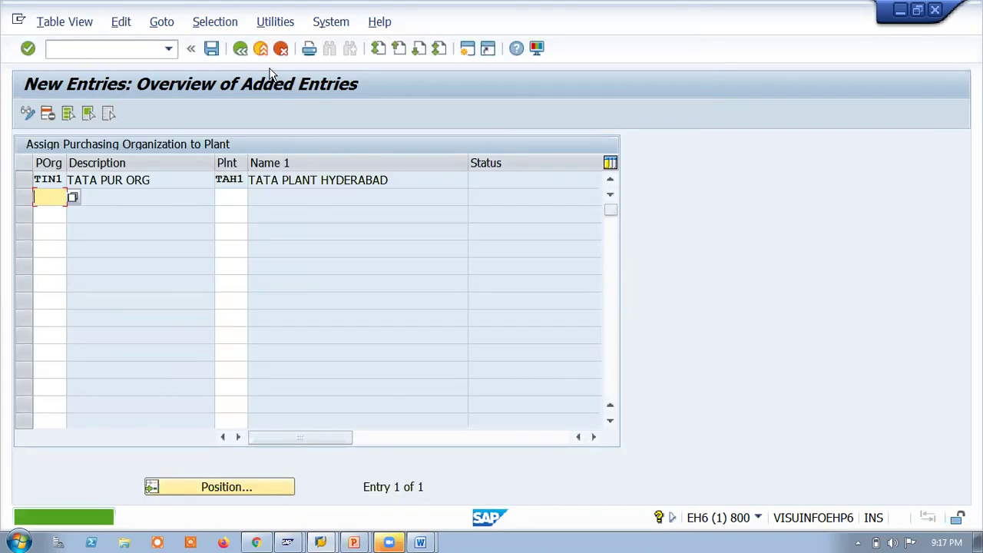
{"action": "left_click", "coordinate": [240, 50]}
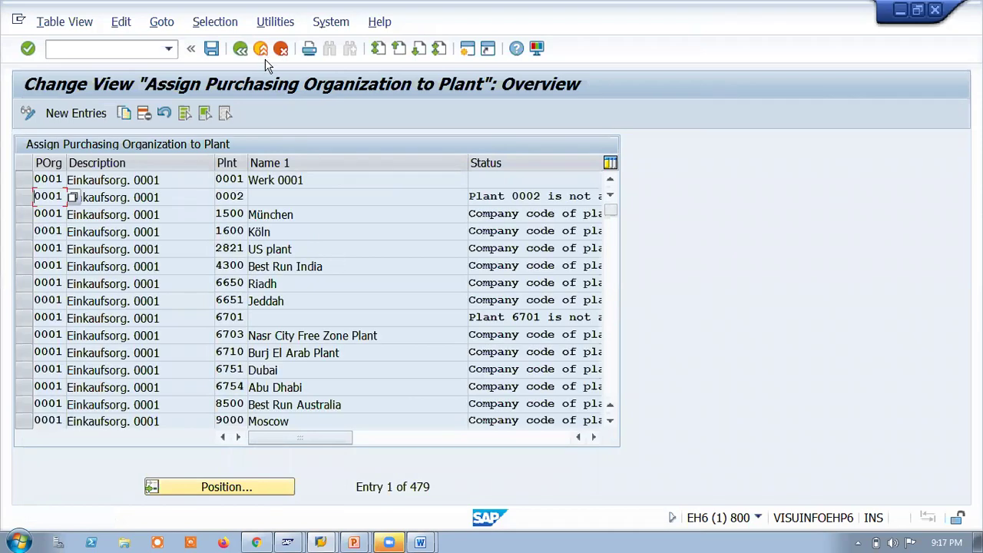
{"action": "key", "text": "F3"}
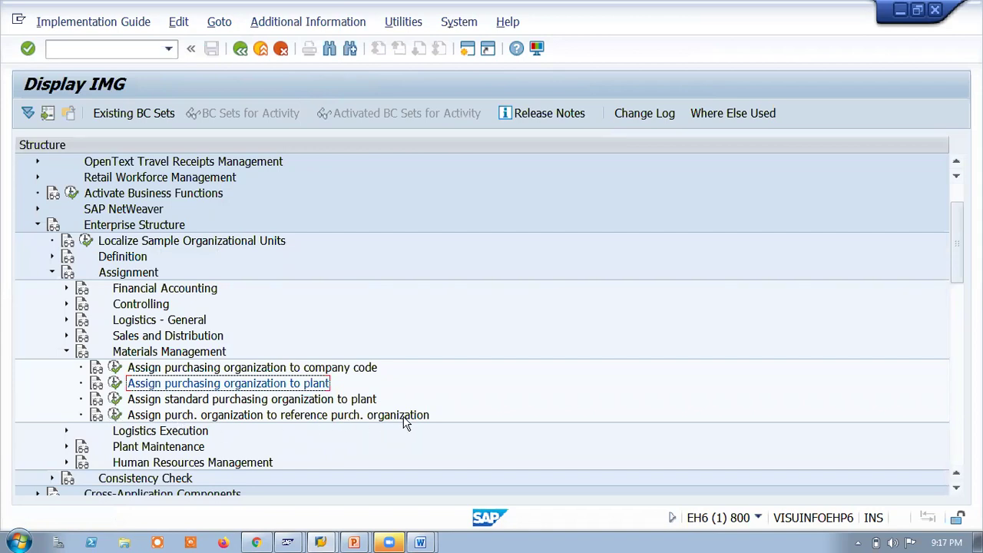
Step: Collapse Materials Management under Assignment and leave the IMG for the SAP Easy Access screen
{"action": "scroll", "coordinate": [404, 421], "scroll_direction": "down", "scroll_amount": 2}
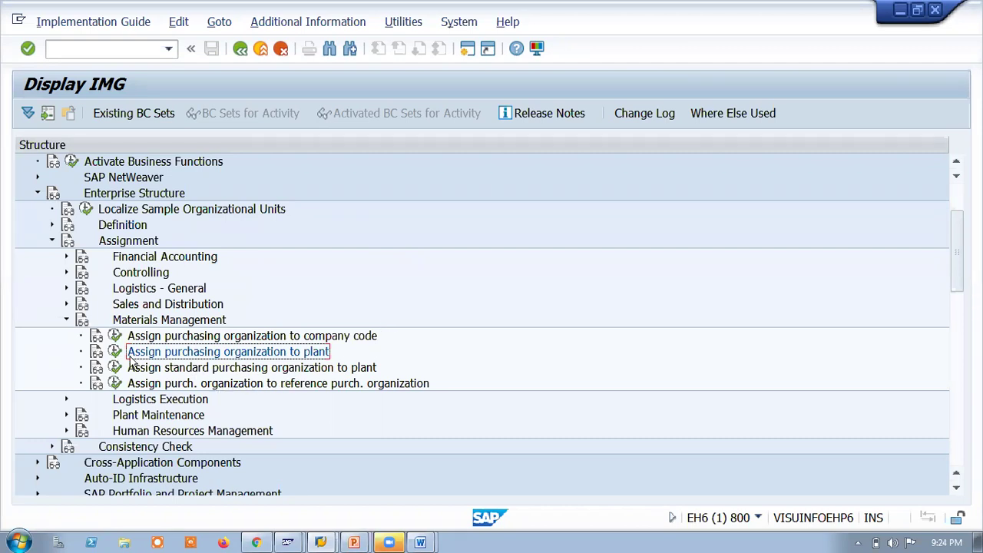
{"action": "left_click", "coordinate": [66, 320]}
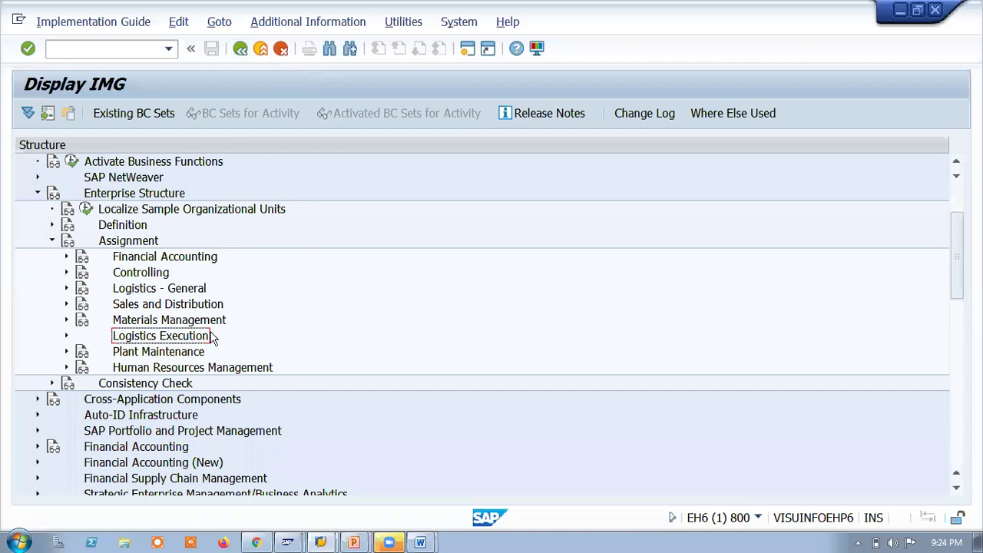
{"action": "left_click", "coordinate": [268, 58]}
{"action": "left_click", "coordinate": [268, 58]}
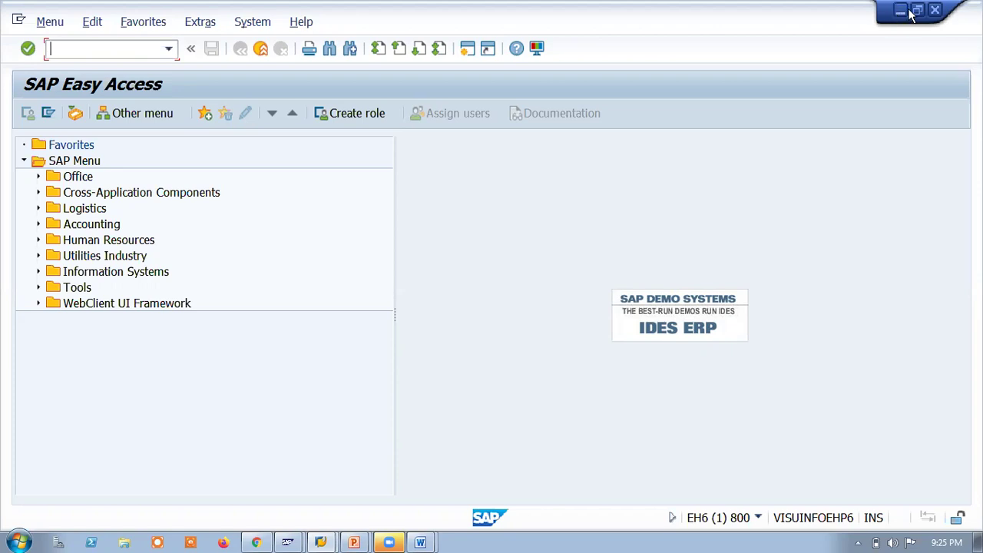
Step: Minimize SAP, then close the recovered Word document, saving it to the Desktop as New Microsoft Word Document (Autosaved)
{"action": "left_click", "coordinate": [900, 10]}
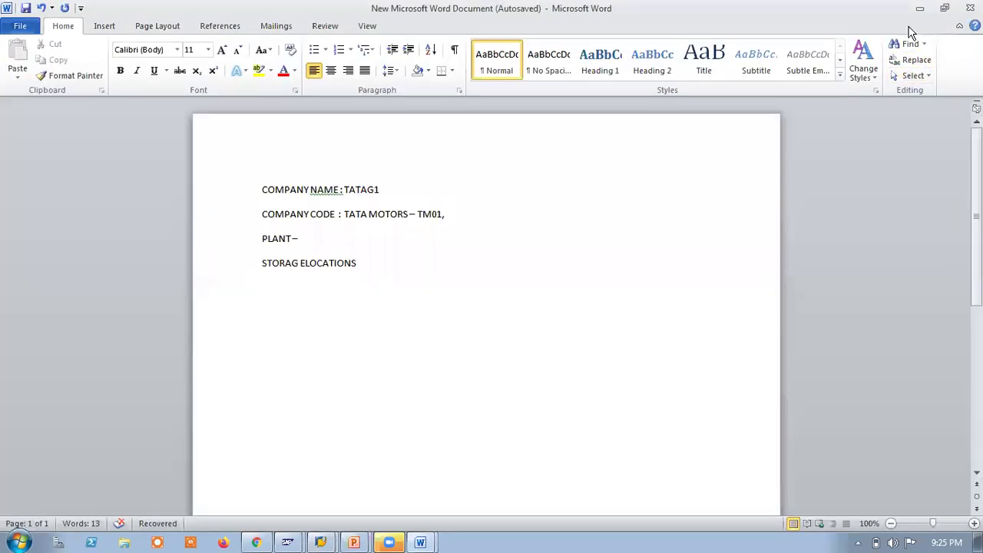
{"action": "left_click", "coordinate": [970, 8]}
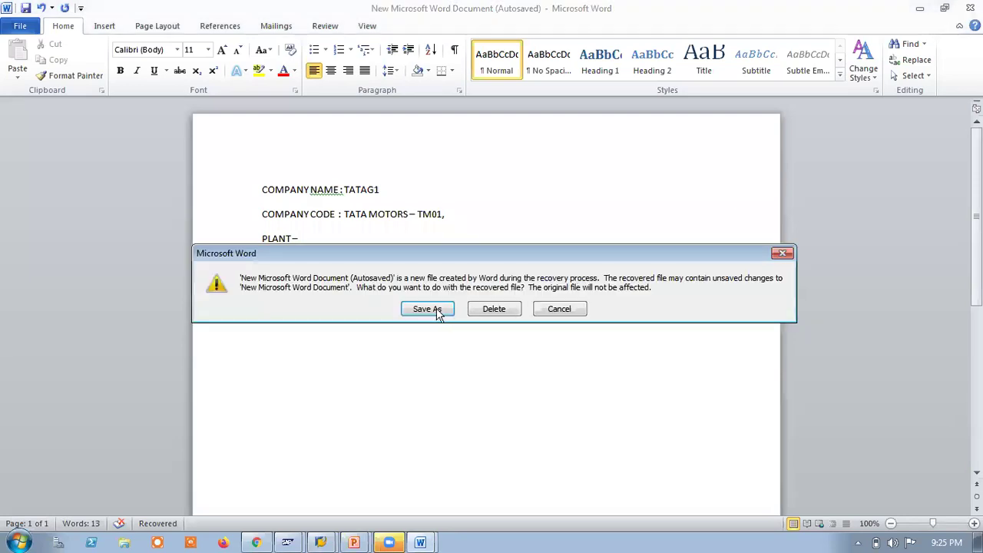
{"action": "left_click", "coordinate": [435, 308]}
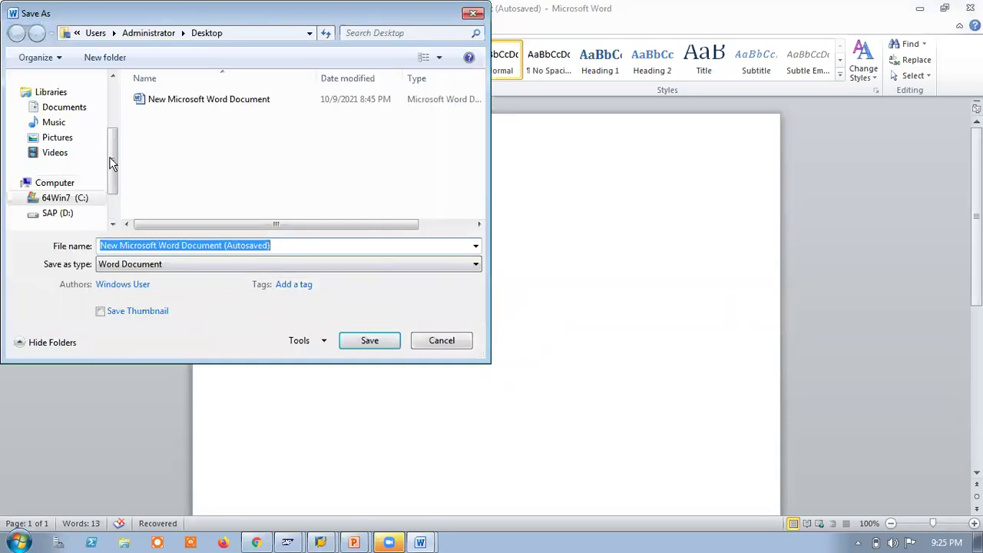
{"action": "left_click_drag", "start_coordinate": [111, 160], "coordinate": [113, 86]}
{"action": "left_click", "coordinate": [62, 129]}
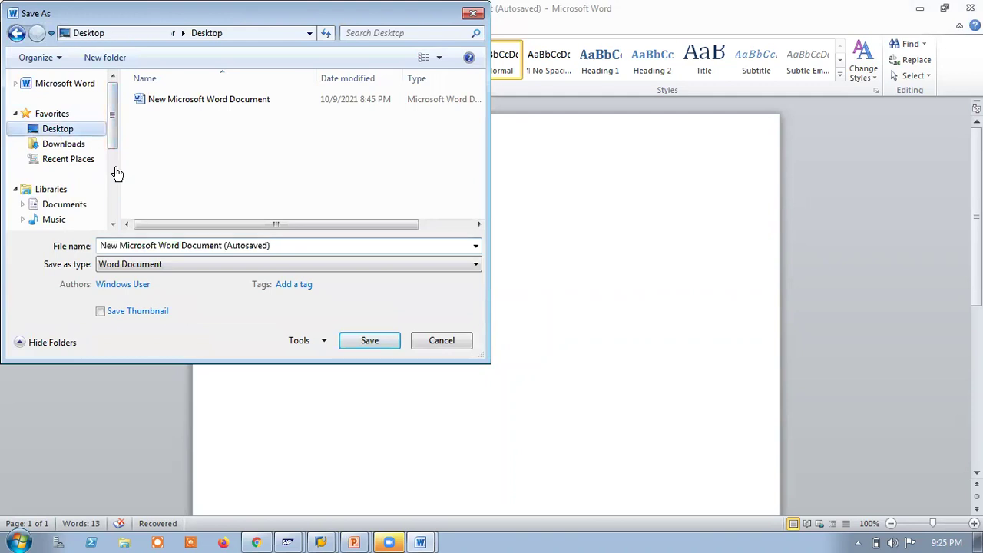
{"action": "left_click", "coordinate": [369, 340]}
{"action": "left_click", "coordinate": [969, 7]}
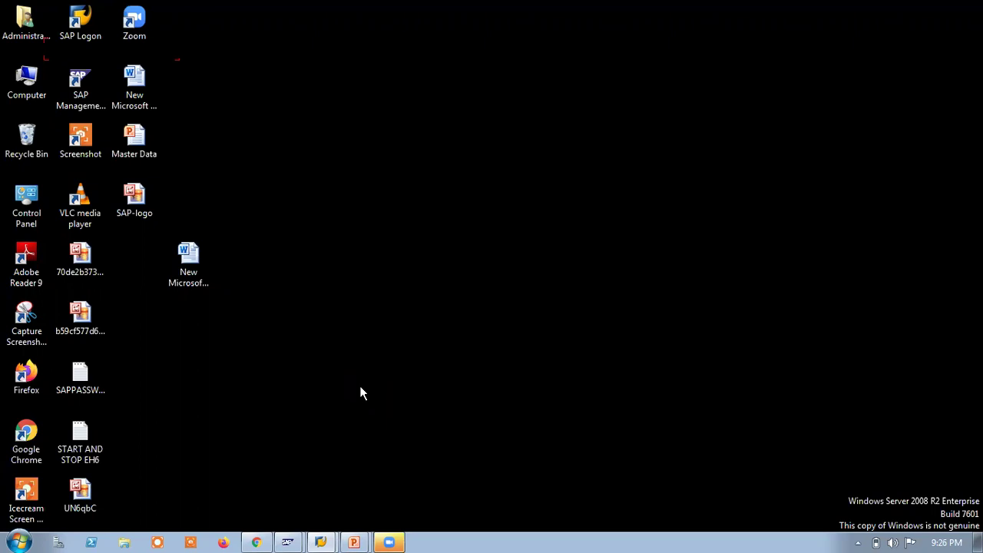
Step: Bring up the choice of open PowerPoint presentations
{"action": "left_click", "coordinate": [354, 542]}
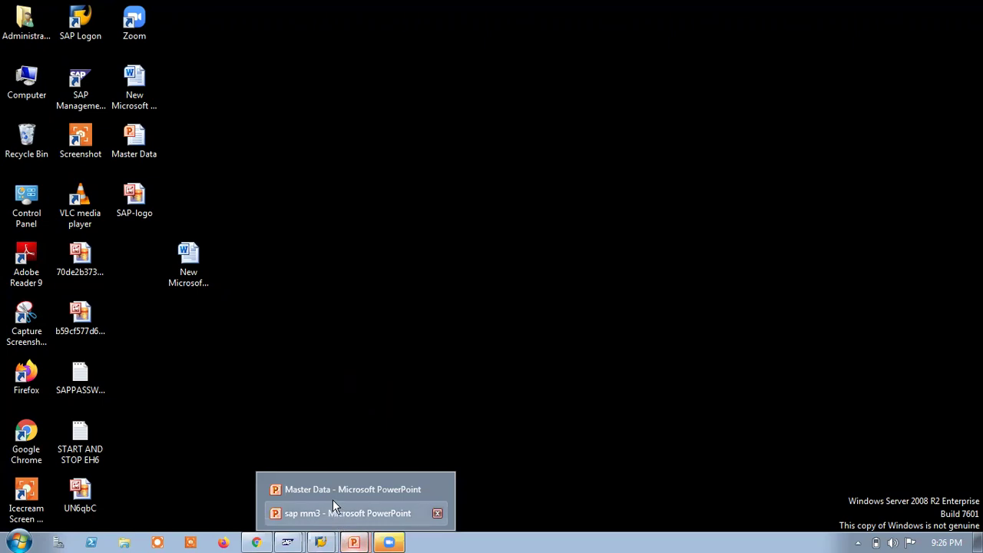